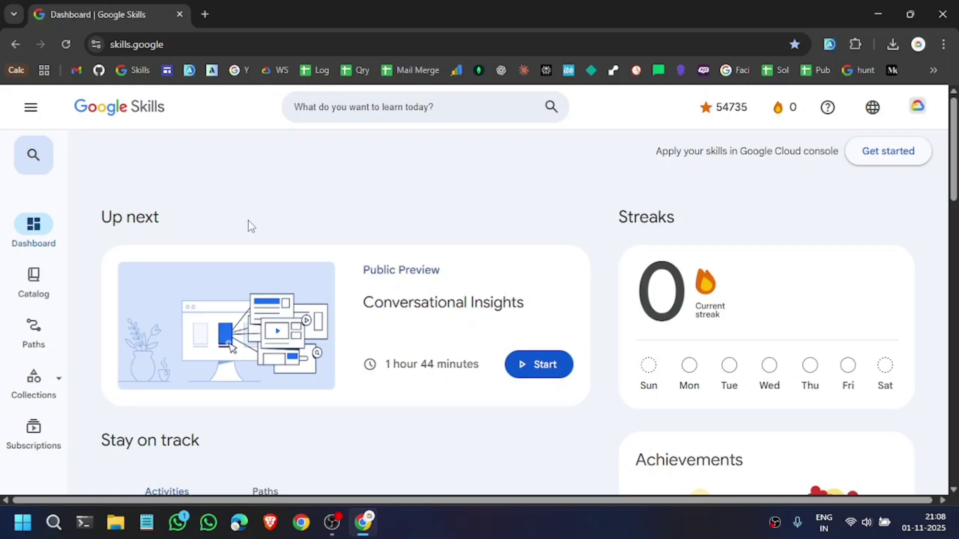
- Sign out of Google Skills from the account menu and bring up clipboard history
{"action": "left_click", "coordinate": [180, 47]}
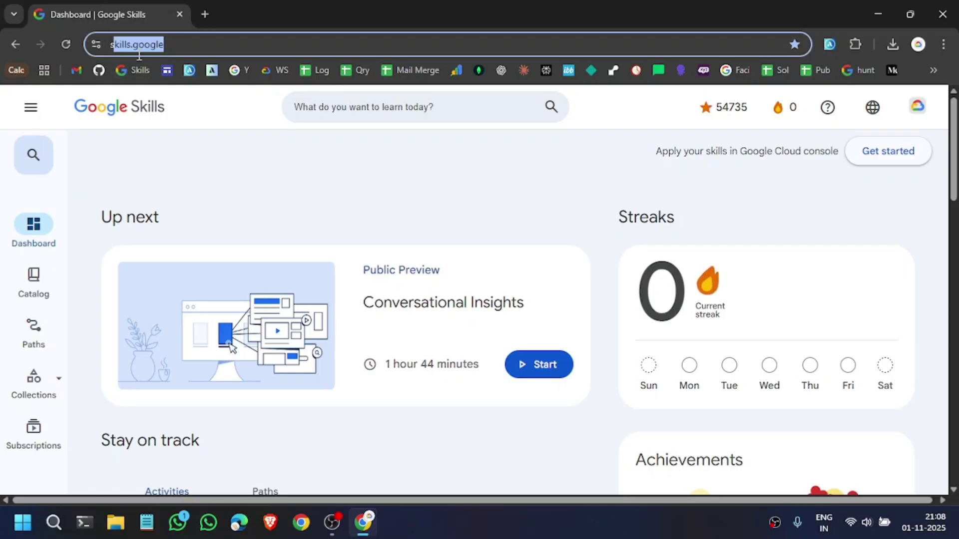
{"action": "left_click", "coordinate": [251, 174]}
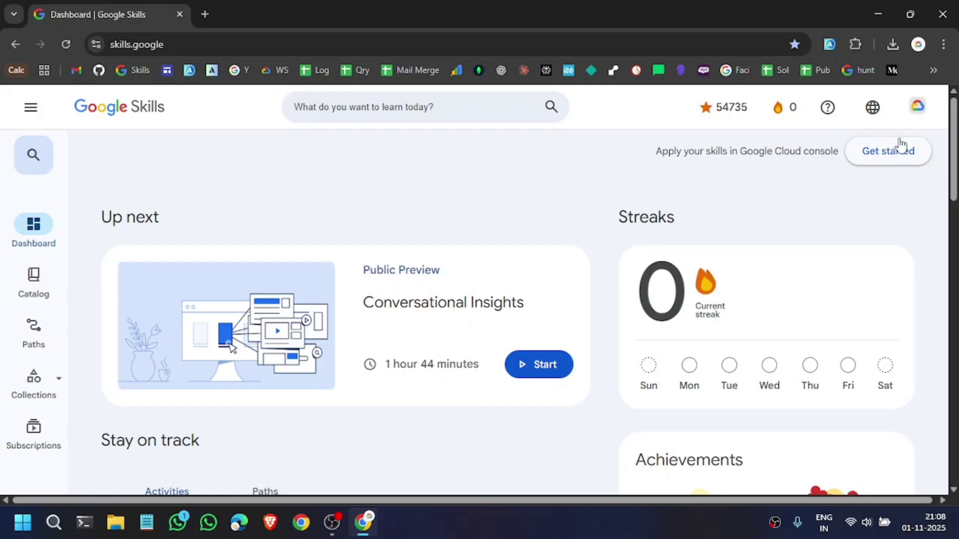
{"action": "left_click", "coordinate": [918, 109]}
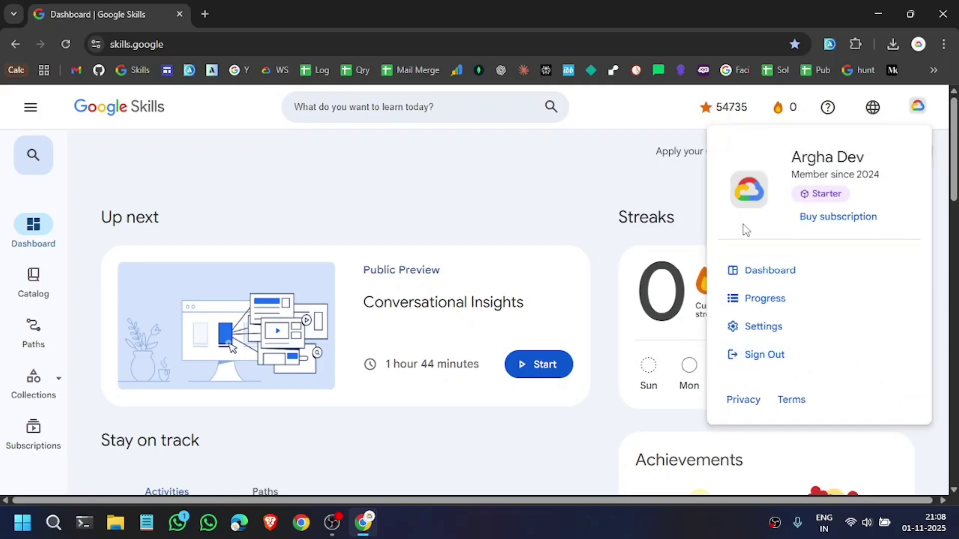
{"action": "left_click", "coordinate": [763, 360]}
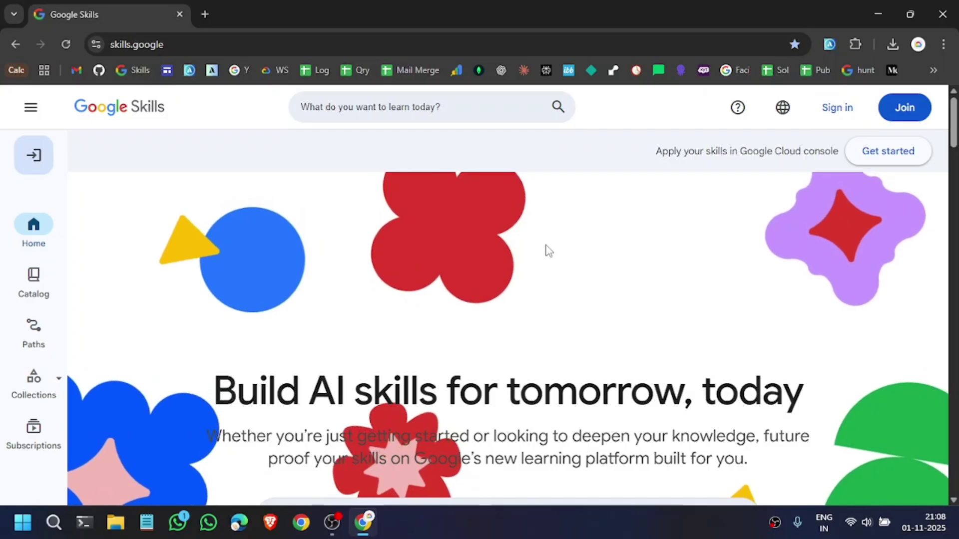
{"action": "key", "text": "super+period"}
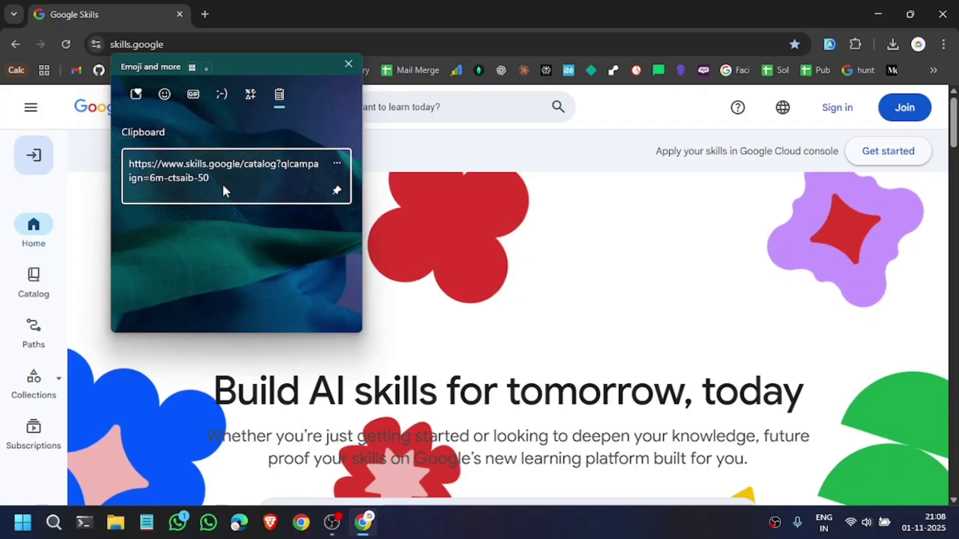
- Paste the copied catalog campaign link from clipboard history and open it while signed out
{"action": "left_click", "coordinate": [286, 192]}
{"action": "left_click", "coordinate": [255, 44]}
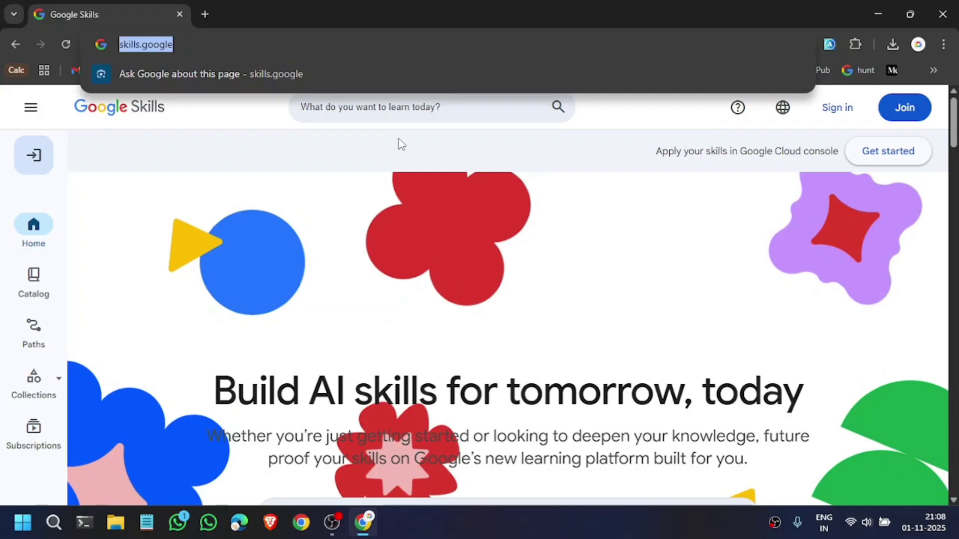
{"action": "key", "text": "super+v"}
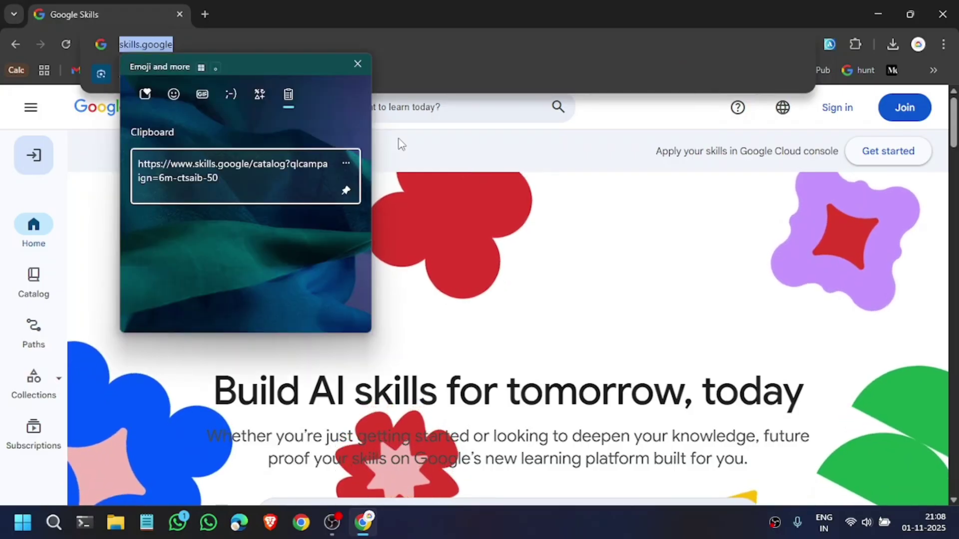
{"action": "key", "text": "Return"}
{"action": "key", "text": "Return"}
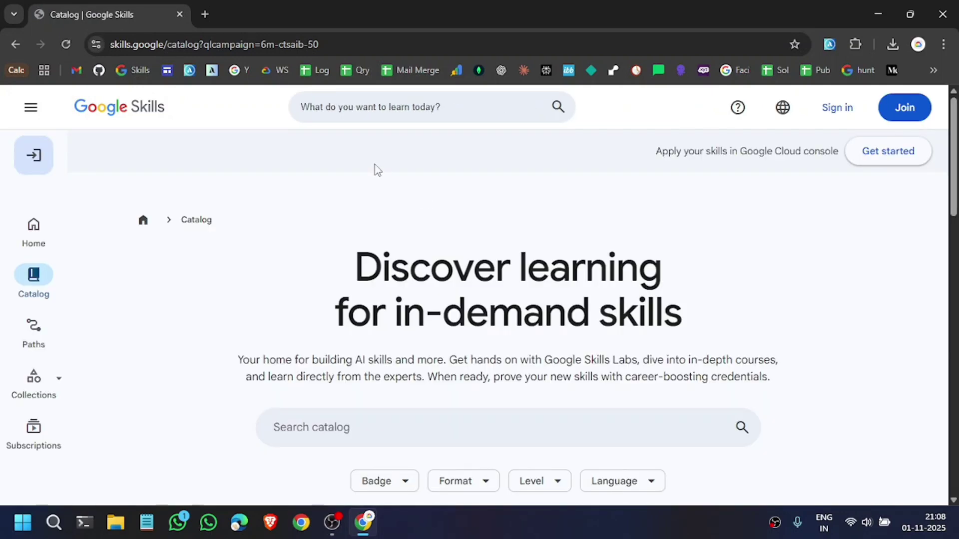
{"action": "left_click_drag", "start_coordinate": [345, 46], "coordinate": [204, 47]}
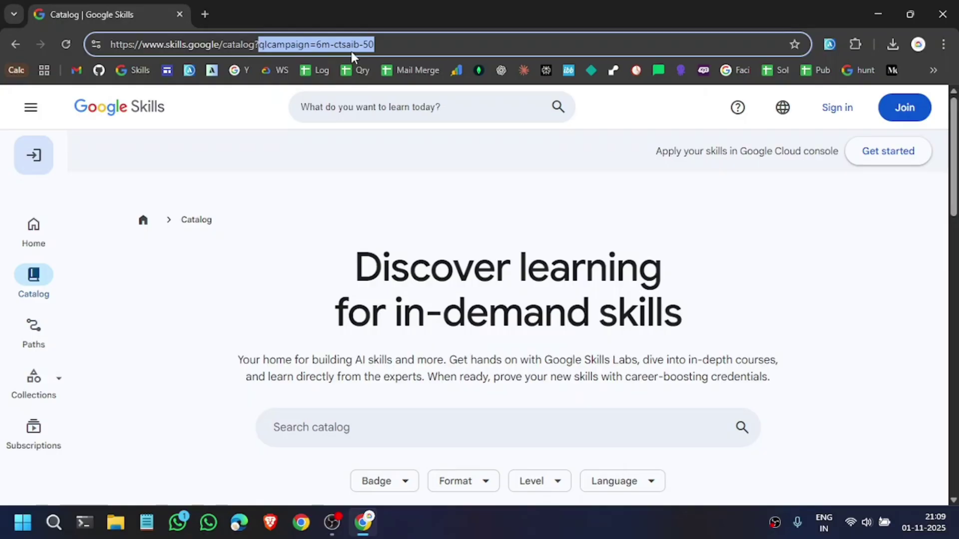
{"action": "left_click", "coordinate": [455, 177]}
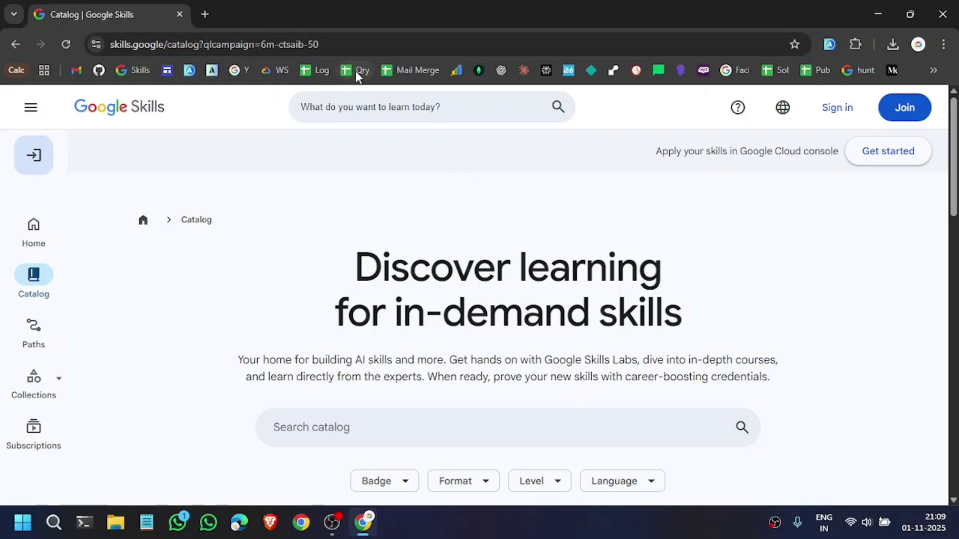
- Sign in with the Google account and check the Starter membership in the account menu
{"action": "left_click", "coordinate": [836, 112]}
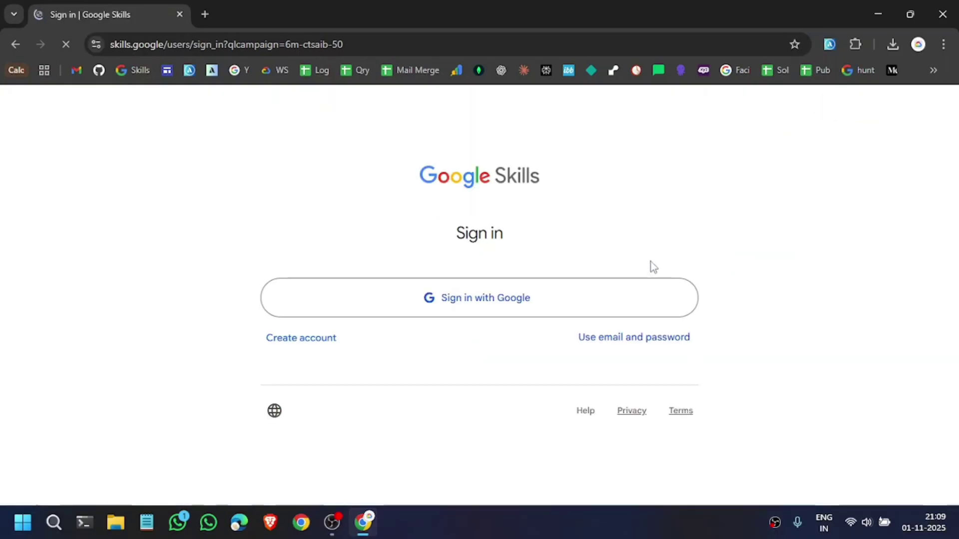
{"action": "left_click", "coordinate": [472, 305]}
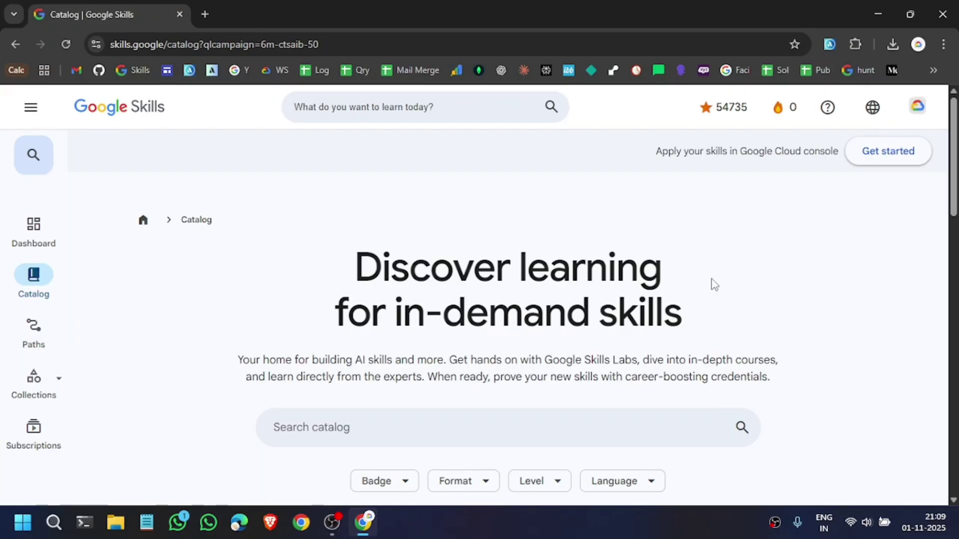
{"action": "left_click", "coordinate": [918, 106]}
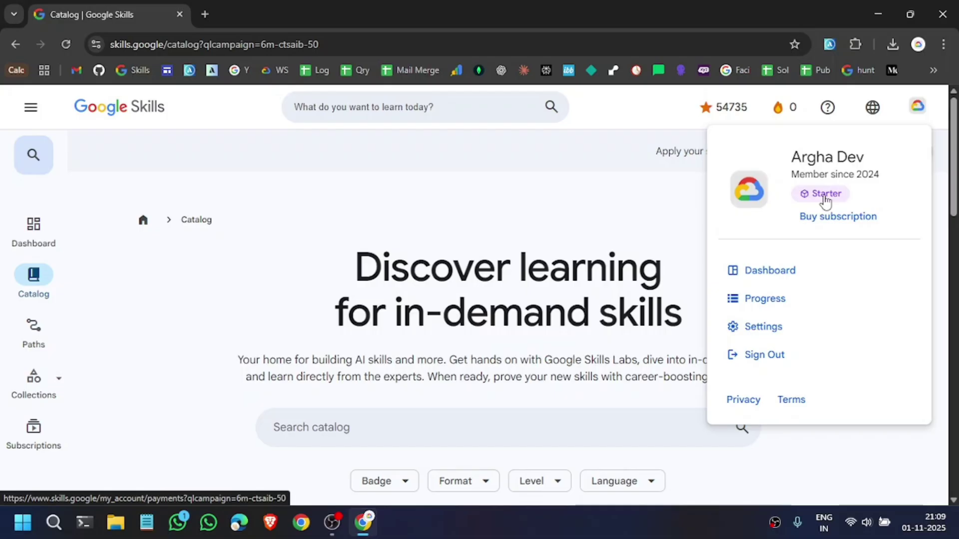
{"action": "right_click", "coordinate": [825, 201]}
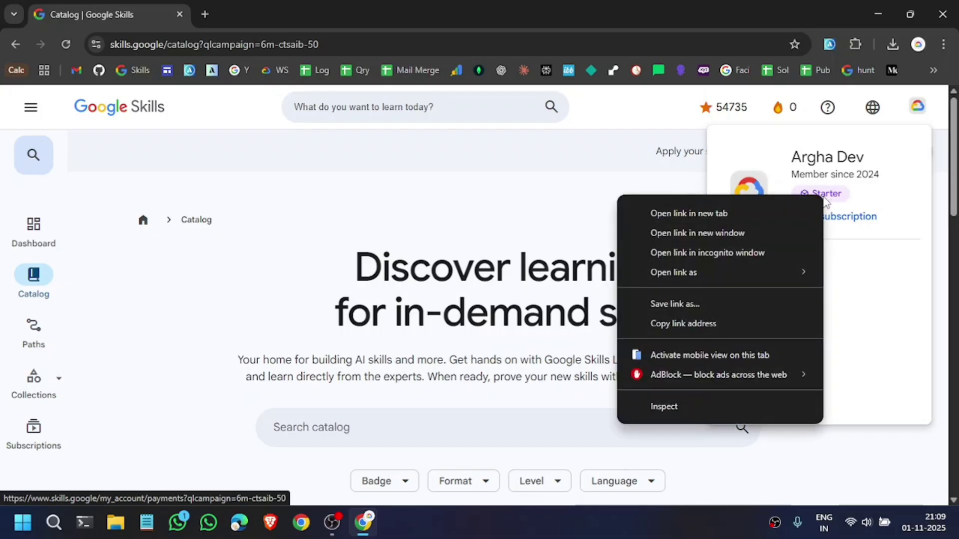
{"action": "right_click", "coordinate": [831, 198]}
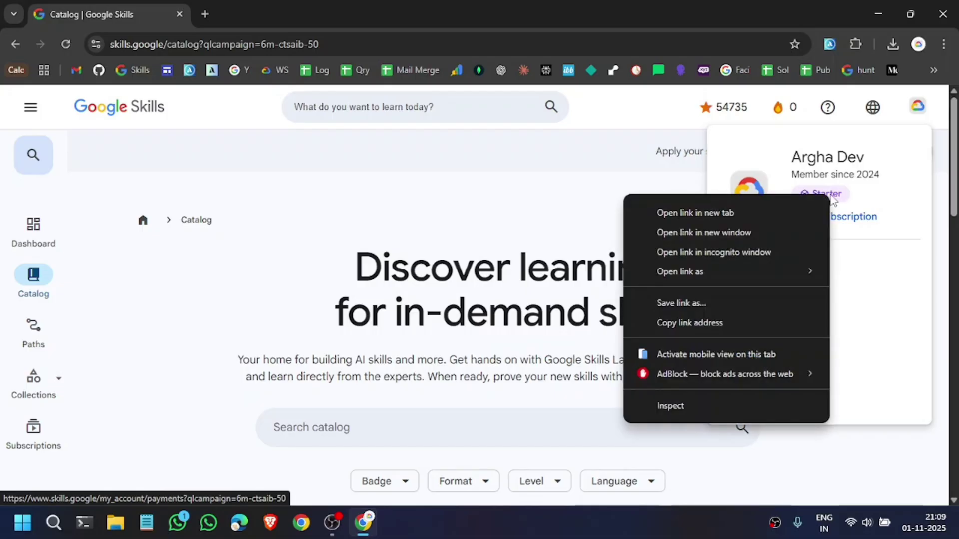
{"action": "left_click", "coordinate": [699, 215]}
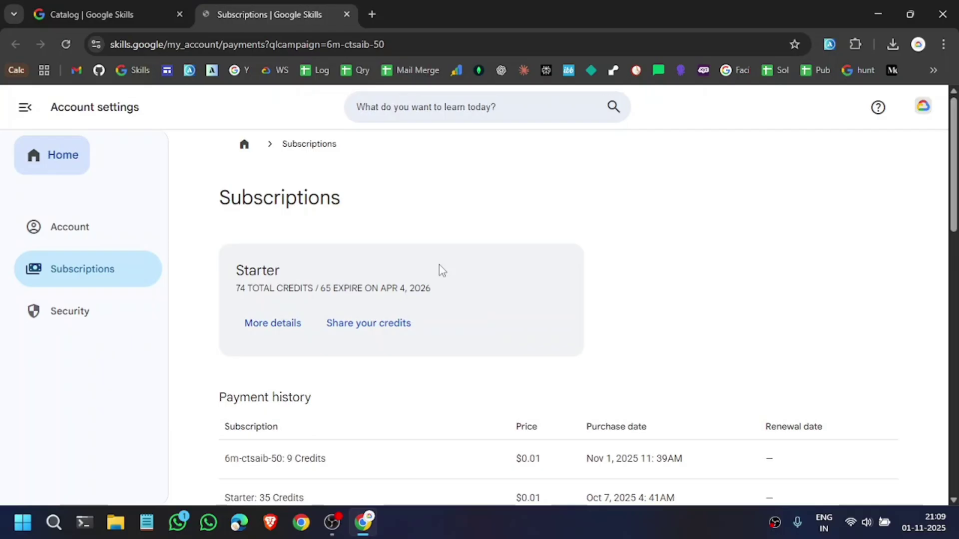
{"action": "scroll", "coordinate": [322, 375], "scroll_direction": "down", "scroll_amount": 1}
{"action": "scroll", "coordinate": [324, 374], "scroll_direction": "up", "scroll_amount": 1}
{"action": "left_click_drag", "start_coordinate": [223, 458], "coordinate": [323, 457]}
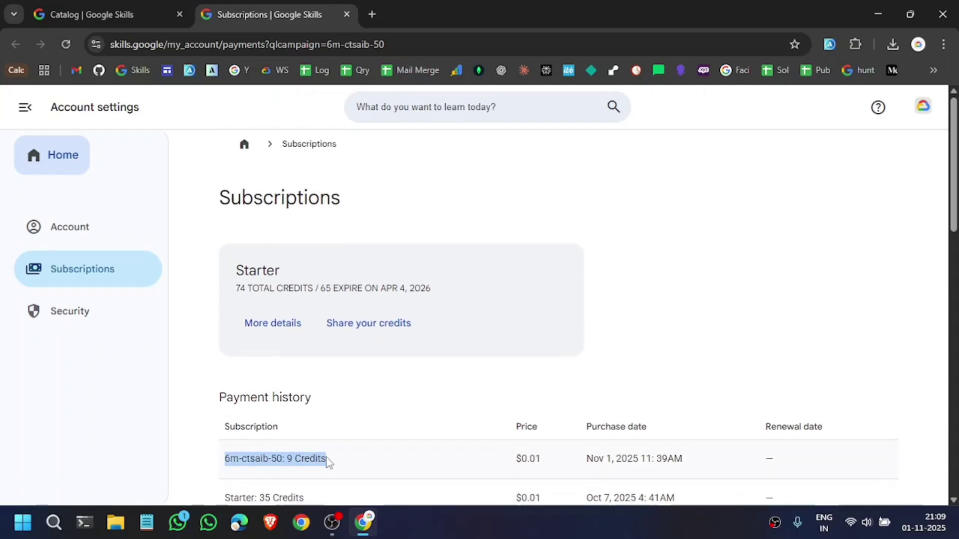
{"action": "left_click", "coordinate": [459, 410]}
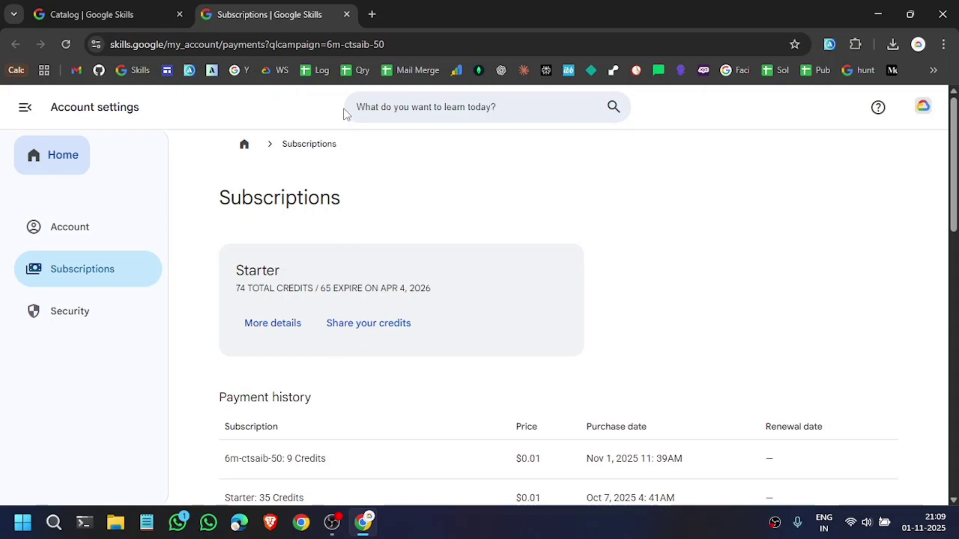
{"action": "left_click", "coordinate": [346, 13]}
- Search the Google Skills catalog for 'hands on' to list 277 results
{"action": "left_click", "coordinate": [514, 272]}
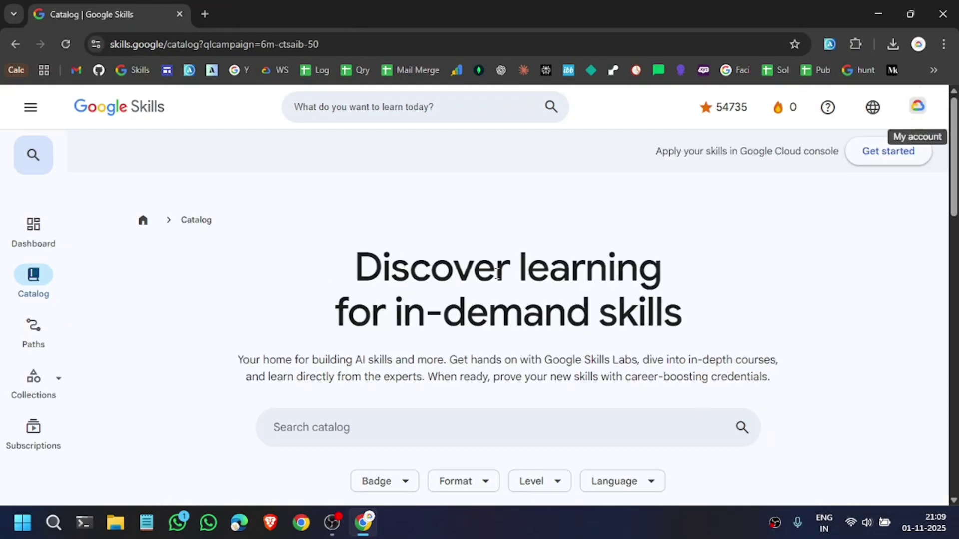
{"action": "scroll", "coordinate": [498, 273], "scroll_direction": "down", "scroll_amount": 2}
{"action": "left_click", "coordinate": [380, 284]}
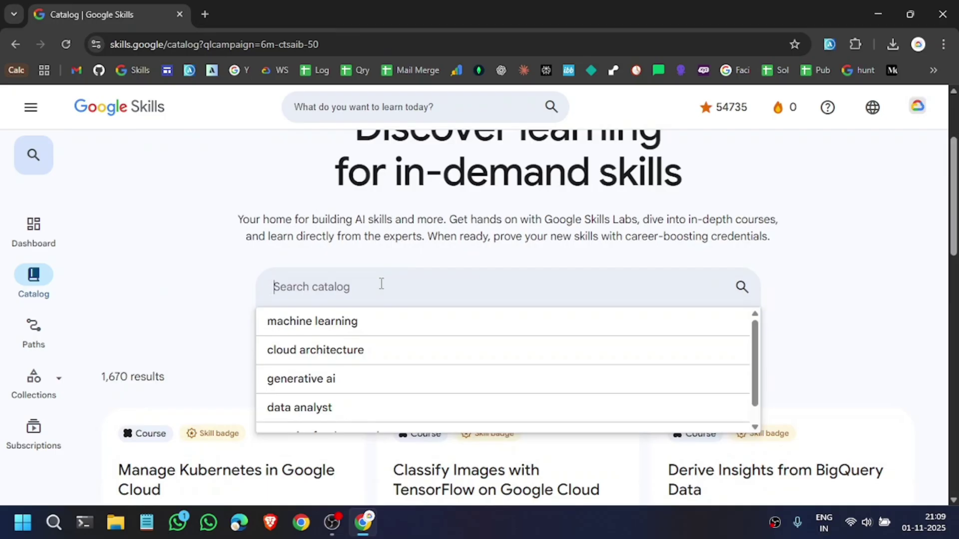
{"action": "left_click", "coordinate": [292, 227]}
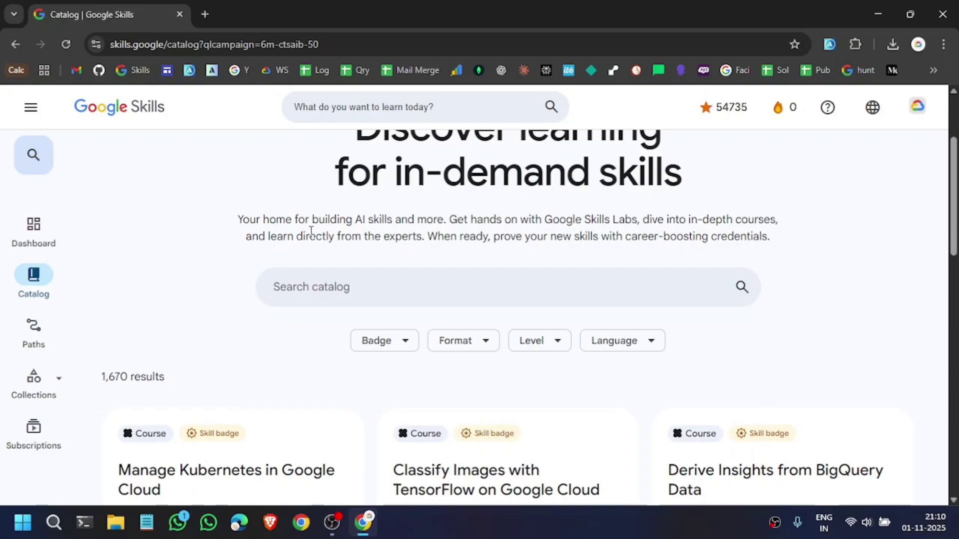
{"action": "scroll", "coordinate": [310, 255], "scroll_direction": "down", "scroll_amount": 5}
{"action": "scroll", "coordinate": [368, 335], "scroll_direction": "up", "scroll_amount": 3}
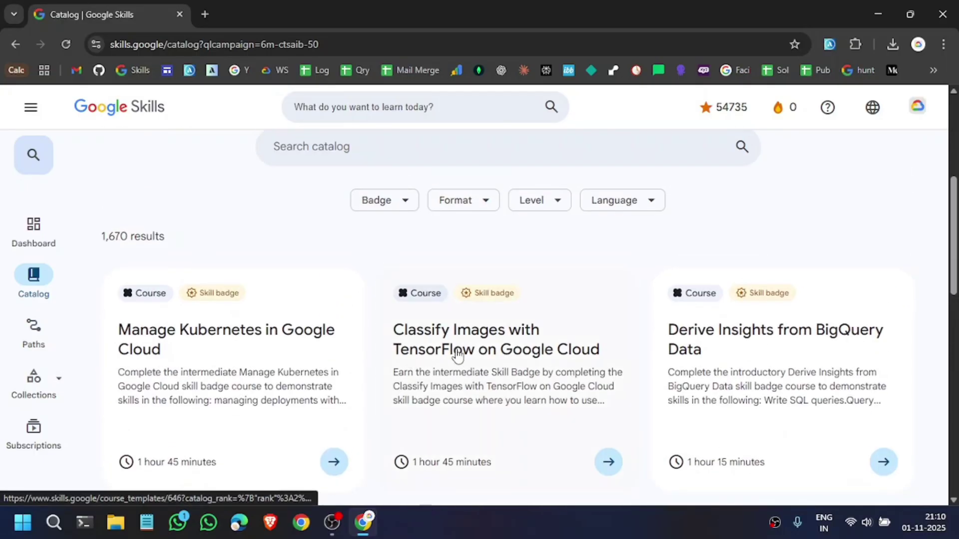
{"action": "scroll", "coordinate": [359, 293], "scroll_direction": "up", "scroll_amount": 2}
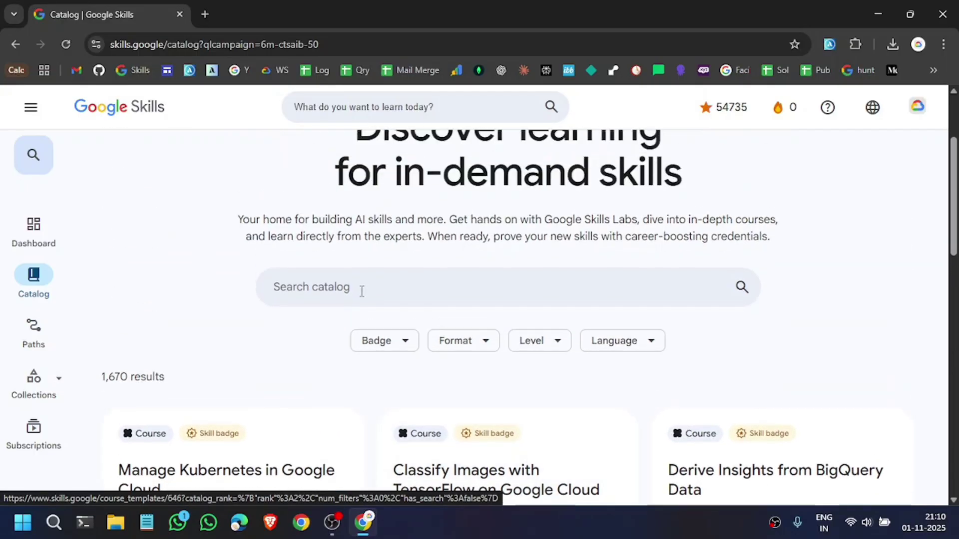
{"action": "left_click", "coordinate": [346, 285]}
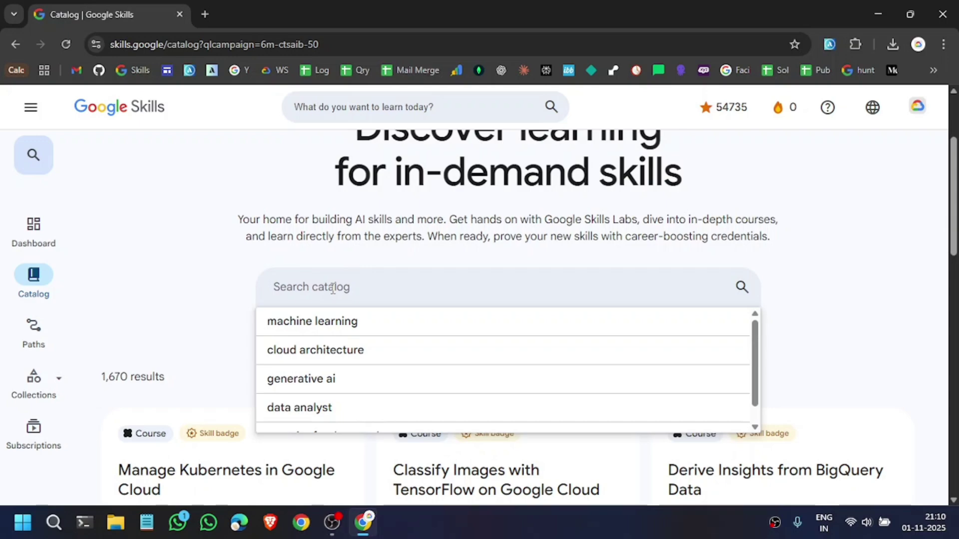
{"action": "type", "text": "han"}
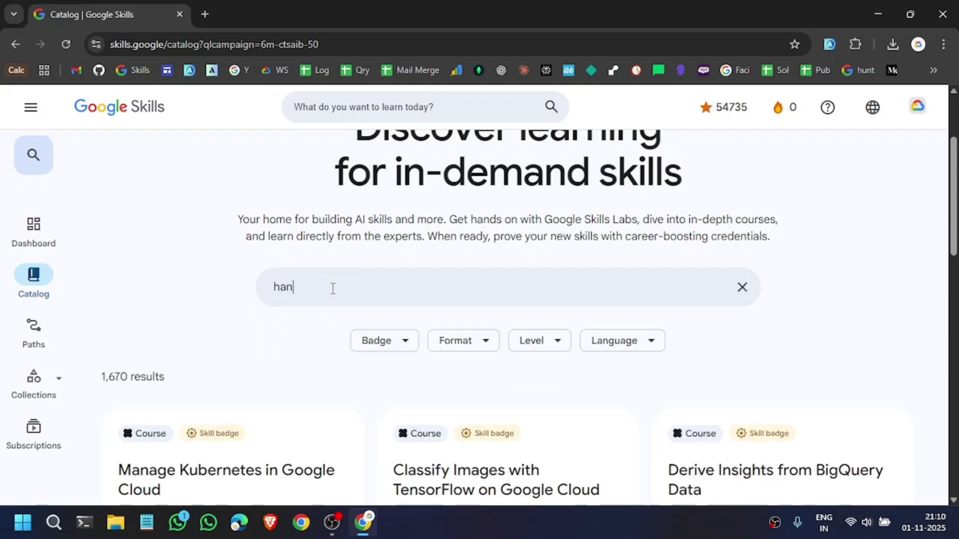
{"action": "type", "text": "ds on"}
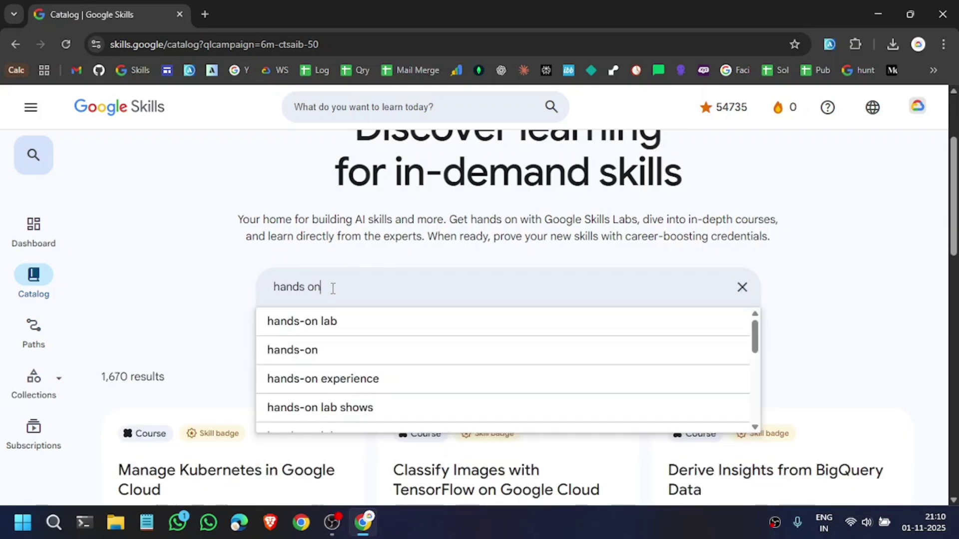
{"action": "key", "text": "Return"}
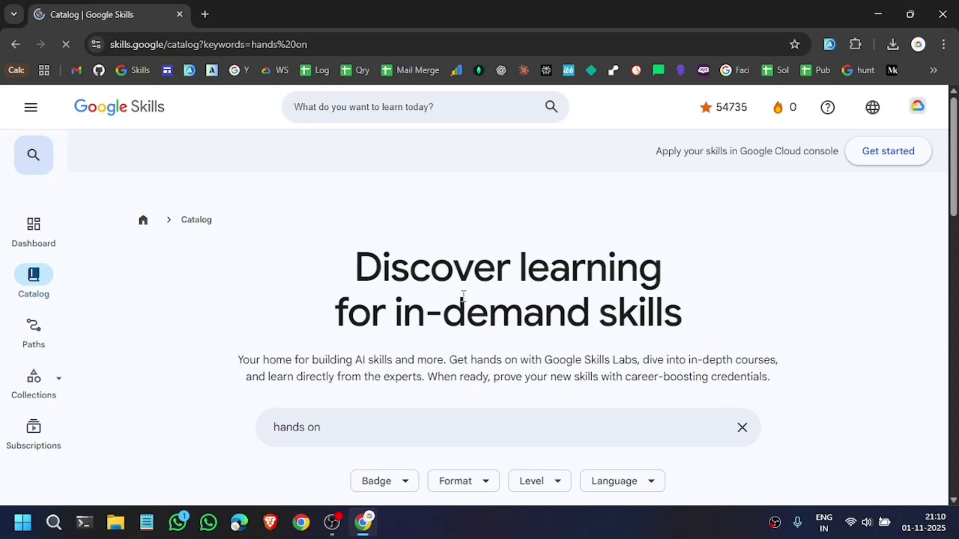
{"action": "scroll", "coordinate": [424, 298], "scroll_direction": "down", "scroll_amount": 3}
{"action": "scroll", "coordinate": [423, 298], "scroll_direction": "down", "scroll_amount": 2}
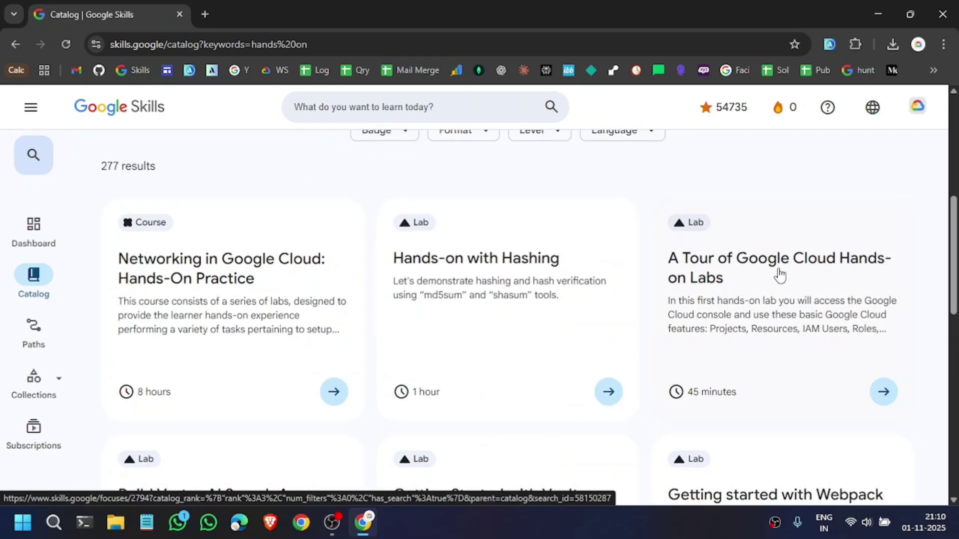
- Start the A Tour of Google Cloud Hands-on Labs lab and copy its password and username
{"action": "left_click", "coordinate": [797, 301]}
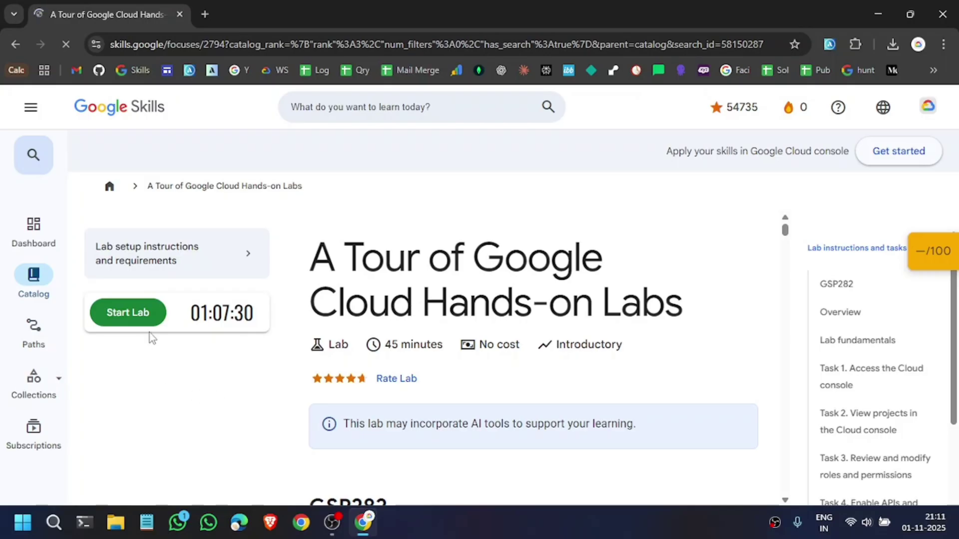
{"action": "left_click", "coordinate": [127, 321]}
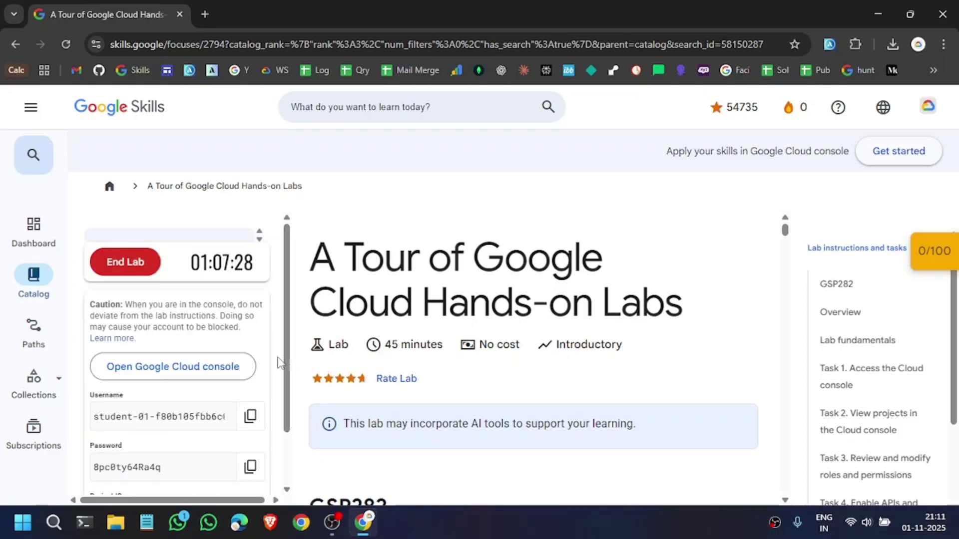
{"action": "scroll", "coordinate": [196, 335], "scroll_direction": "down", "scroll_amount": 1}
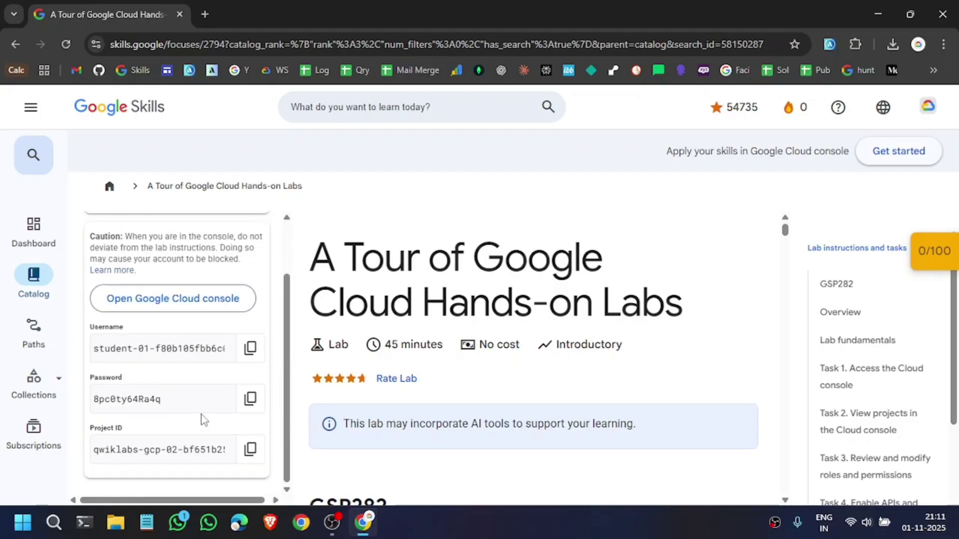
{"action": "left_click", "coordinate": [251, 399]}
{"action": "left_click", "coordinate": [251, 347]}
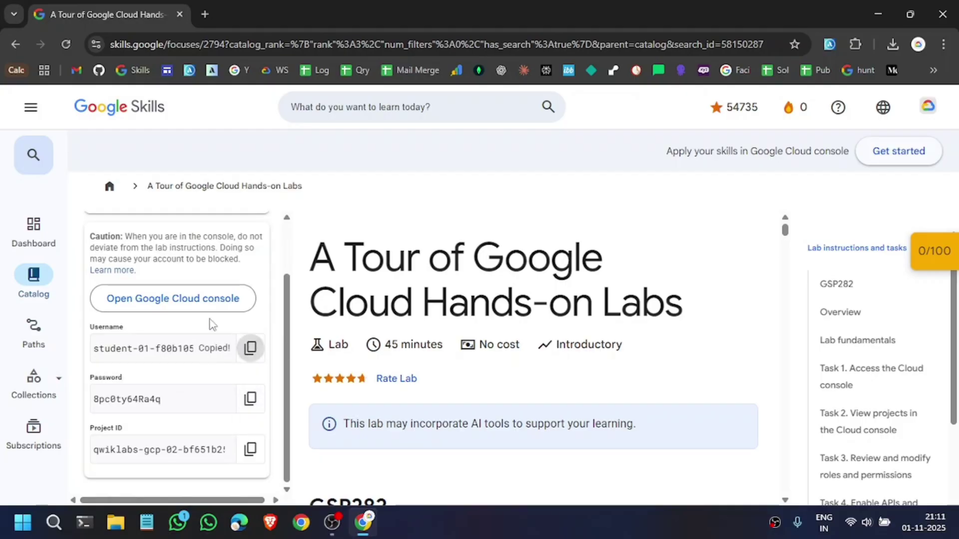
{"action": "right_click", "coordinate": [179, 301]}
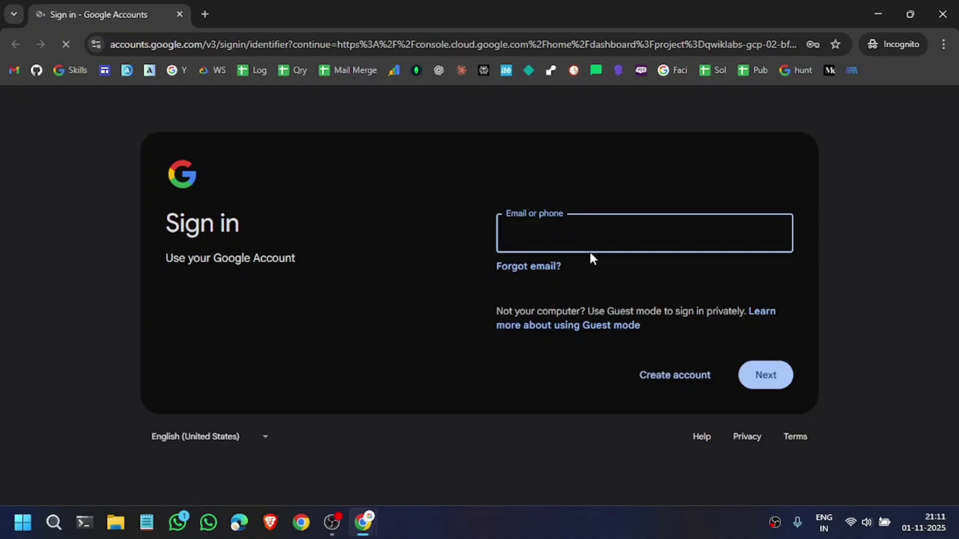
- Enter the lab username as the sign-in email and submit it
{"action": "key", "text": "ctrl+v"}
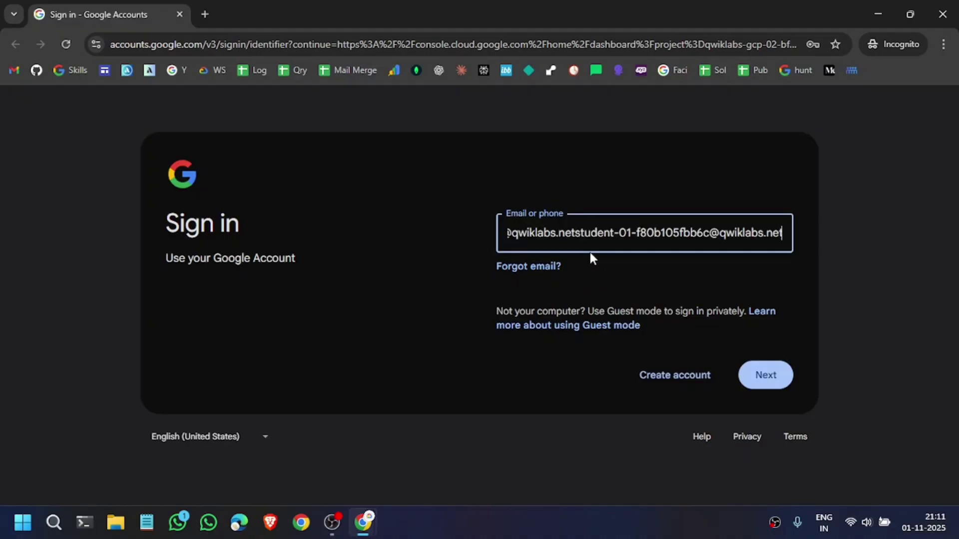
{"action": "key", "text": "ctrl+a"}
{"action": "key", "text": "ctrl+v"}
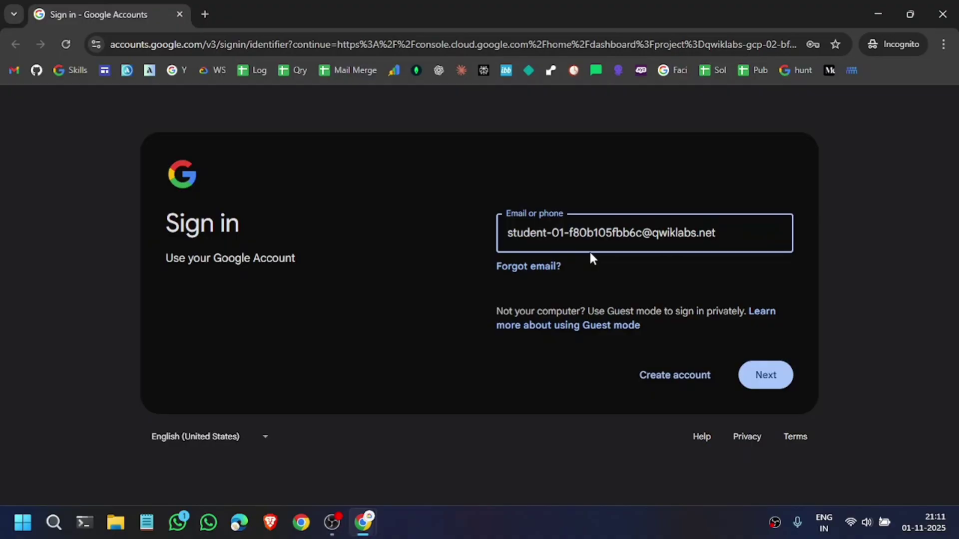
{"action": "left_click", "coordinate": [768, 379]}
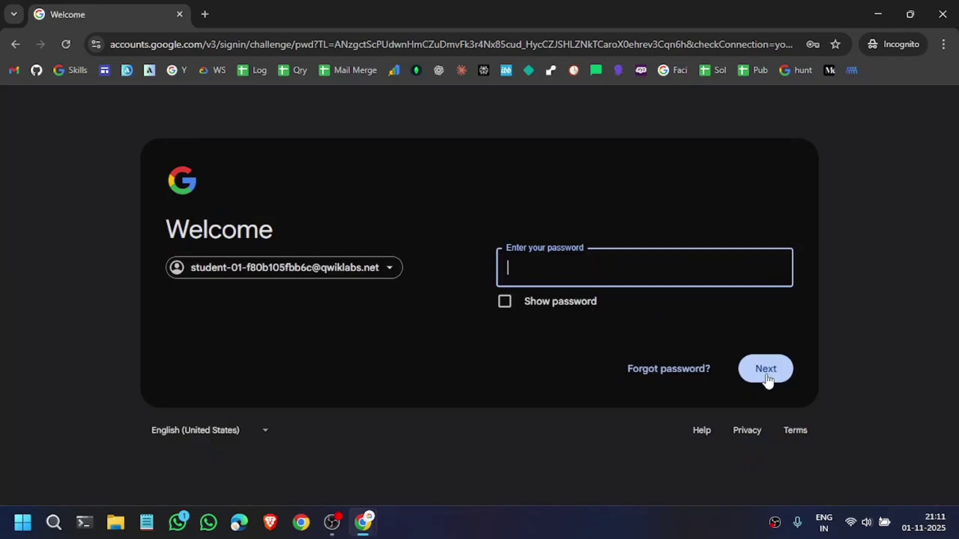
- Paste the lab password from clipboard history, sign in, and accept the new-account notice
{"action": "key", "text": "super+v"}
{"action": "key", "text": "Down"}
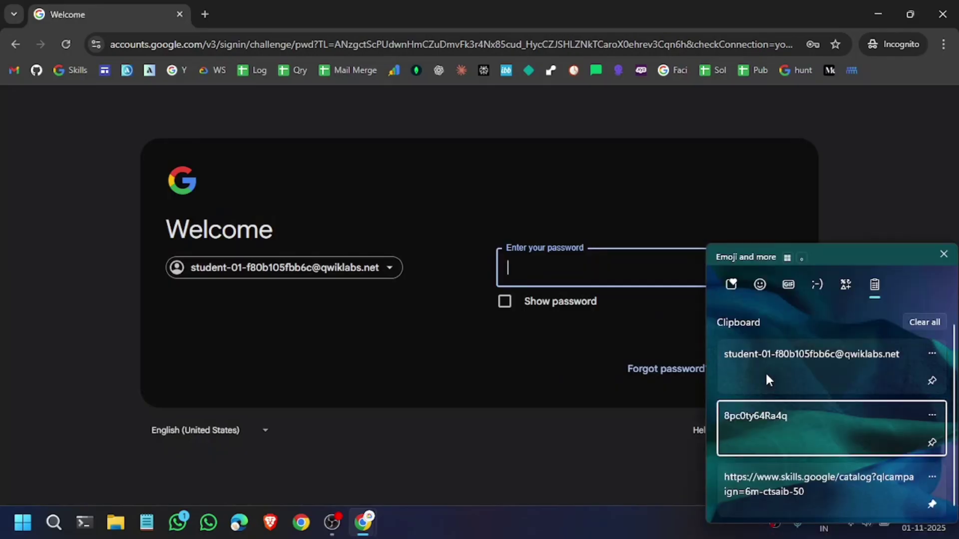
{"action": "key", "text": "Return"}
{"action": "left_click", "coordinate": [766, 370]}
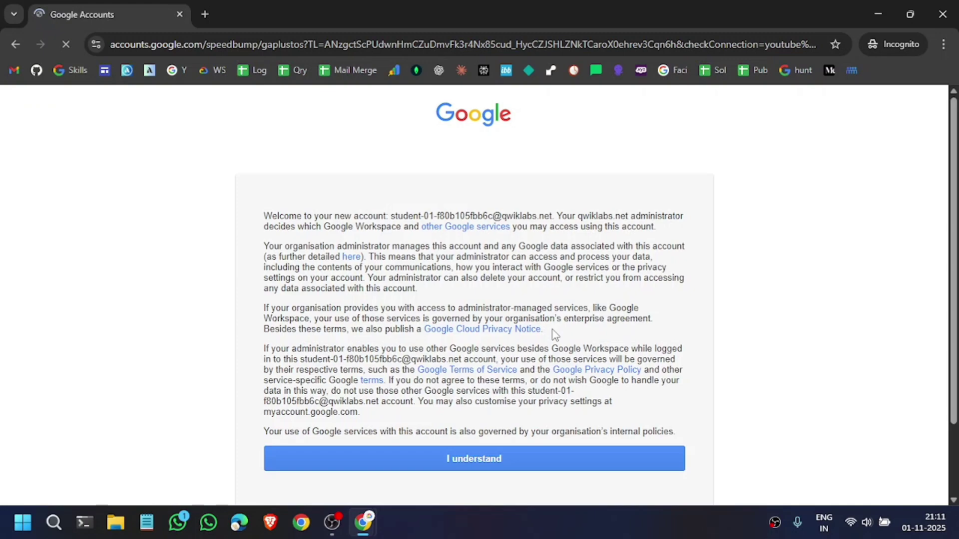
{"action": "left_click", "coordinate": [462, 459]}
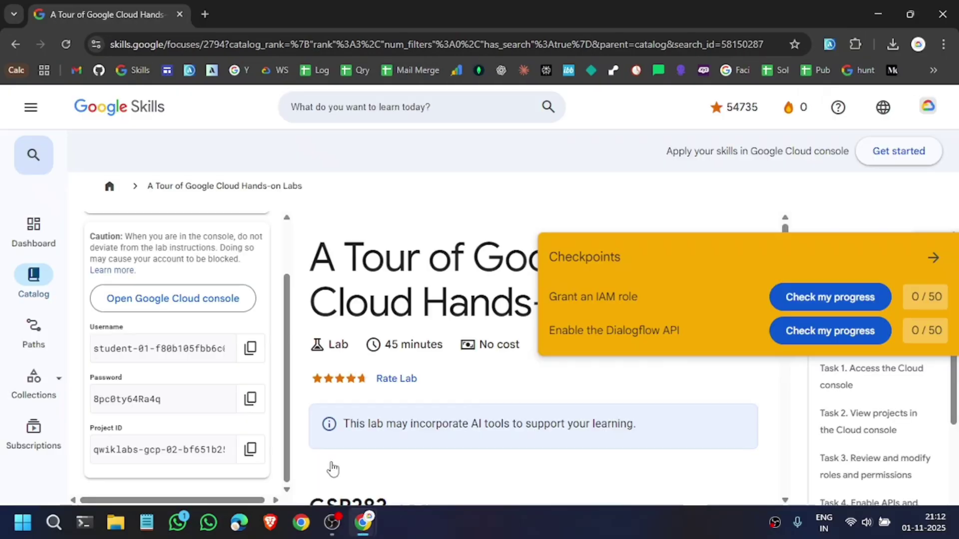
- Collapse Checkpoints and jump to Task 3's Grant an IAM role instructions
{"action": "left_click", "coordinate": [934, 257]}
{"action": "left_click", "coordinate": [848, 312]}
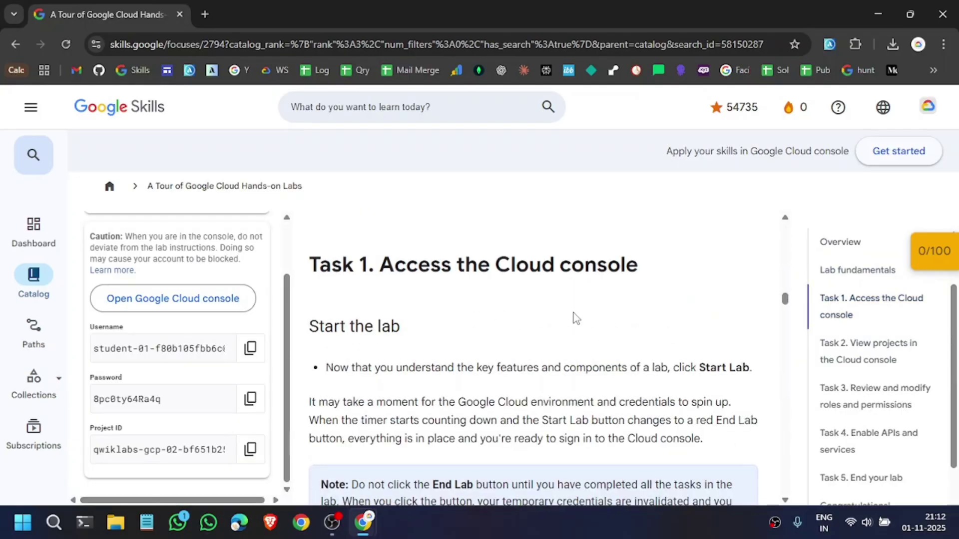
{"action": "scroll", "coordinate": [577, 323], "scroll_direction": "down", "scroll_amount": 5}
{"action": "scroll", "coordinate": [577, 324], "scroll_direction": "down", "scroll_amount": 5}
{"action": "scroll", "coordinate": [577, 329], "scroll_direction": "down", "scroll_amount": 5}
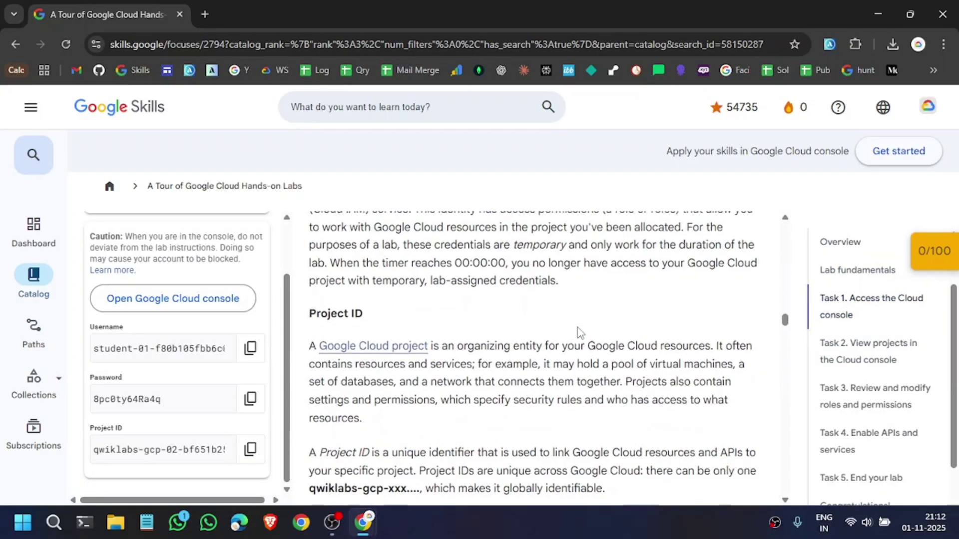
{"action": "scroll", "coordinate": [577, 338], "scroll_direction": "down", "scroll_amount": 5}
{"action": "scroll", "coordinate": [577, 347], "scroll_direction": "down", "scroll_amount": 5}
{"action": "scroll", "coordinate": [577, 349], "scroll_direction": "down", "scroll_amount": 5}
{"action": "scroll", "coordinate": [578, 351], "scroll_direction": "down", "scroll_amount": 5}
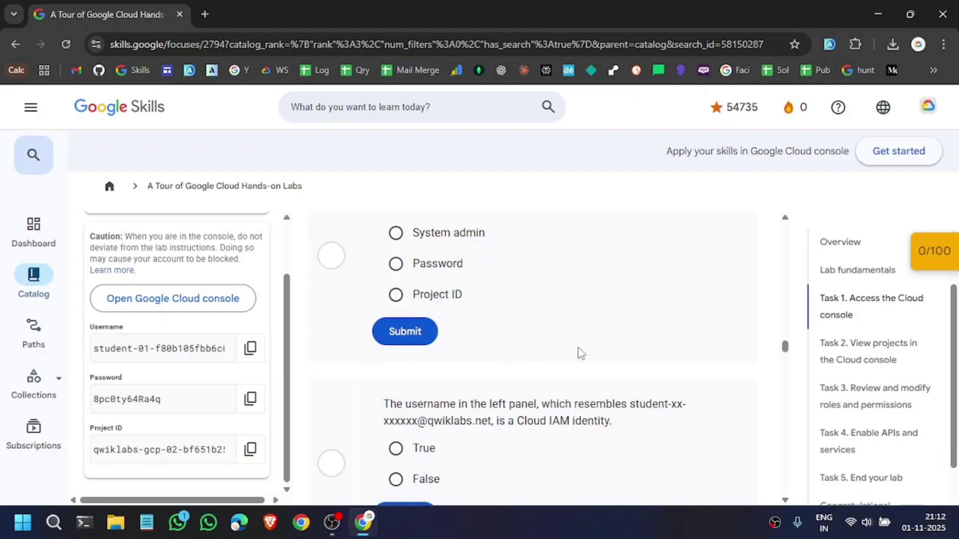
{"action": "scroll", "coordinate": [577, 353], "scroll_direction": "down", "scroll_amount": 5}
{"action": "left_click", "coordinate": [862, 336]}
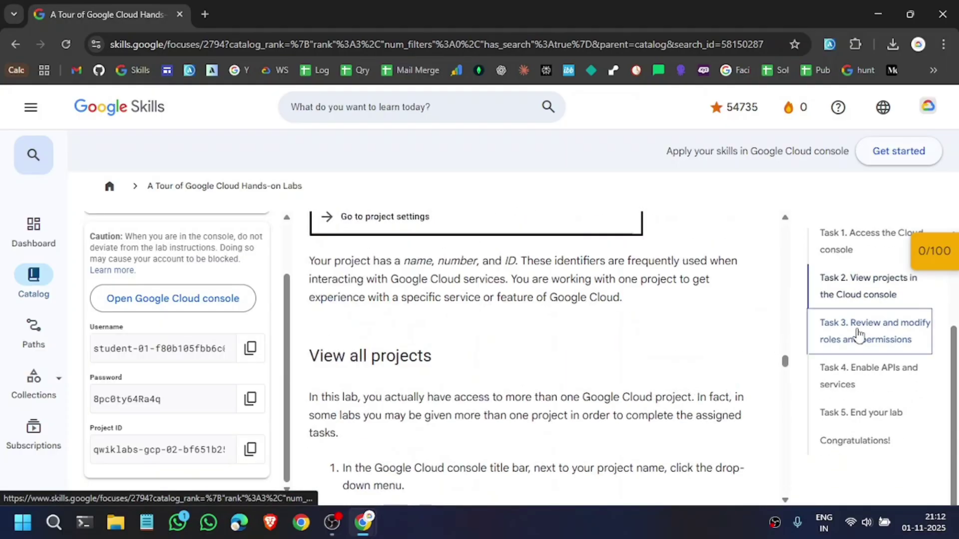
{"action": "scroll", "coordinate": [563, 314], "scroll_direction": "up", "scroll_amount": 3}
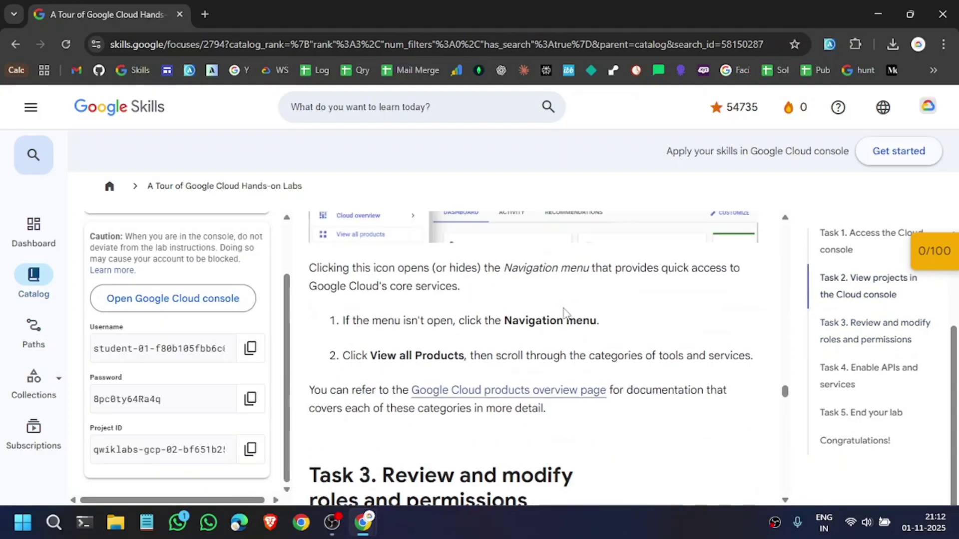
{"action": "scroll", "coordinate": [580, 319], "scroll_direction": "down", "scroll_amount": 2}
{"action": "scroll", "coordinate": [582, 323], "scroll_direction": "down", "scroll_amount": 2}
{"action": "scroll", "coordinate": [581, 323], "scroll_direction": "down", "scroll_amount": 2}
{"action": "scroll", "coordinate": [582, 325], "scroll_direction": "down", "scroll_amount": 2}
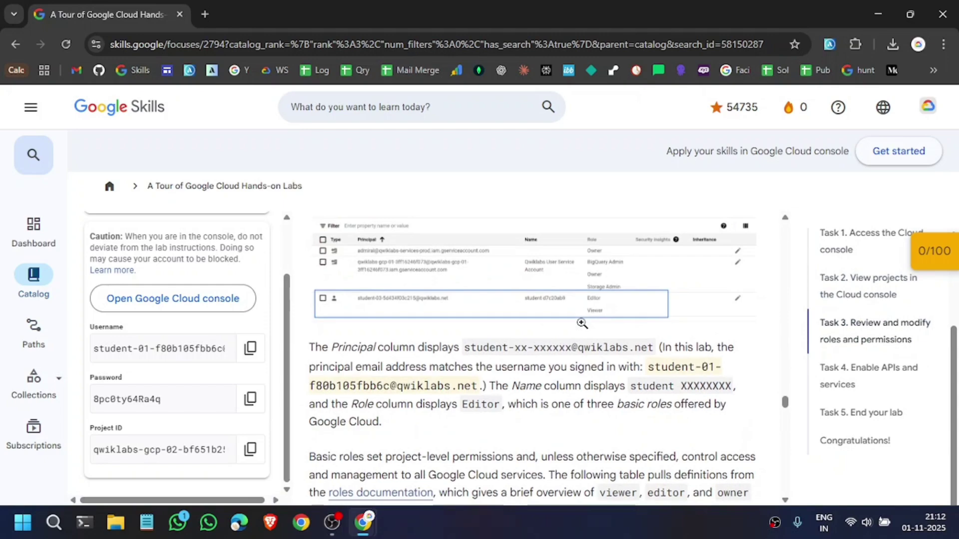
{"action": "scroll", "coordinate": [582, 327], "scroll_direction": "up", "scroll_amount": 2}
{"action": "scroll", "coordinate": [582, 328], "scroll_direction": "down", "scroll_amount": 3}
{"action": "scroll", "coordinate": [582, 328], "scroll_direction": "down", "scroll_amount": 2}
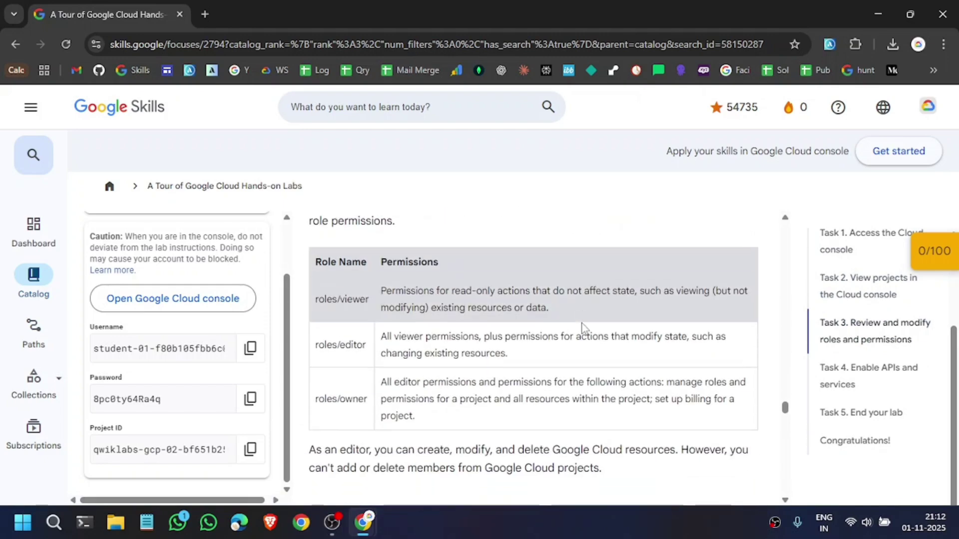
{"action": "scroll", "coordinate": [581, 328], "scroll_direction": "down", "scroll_amount": 3}
{"action": "scroll", "coordinate": [581, 328], "scroll_direction": "down", "scroll_amount": 2}
{"action": "scroll", "coordinate": [582, 328], "scroll_direction": "up", "scroll_amount": 2}
{"action": "scroll", "coordinate": [486, 337], "scroll_direction": "up", "scroll_amount": 1}
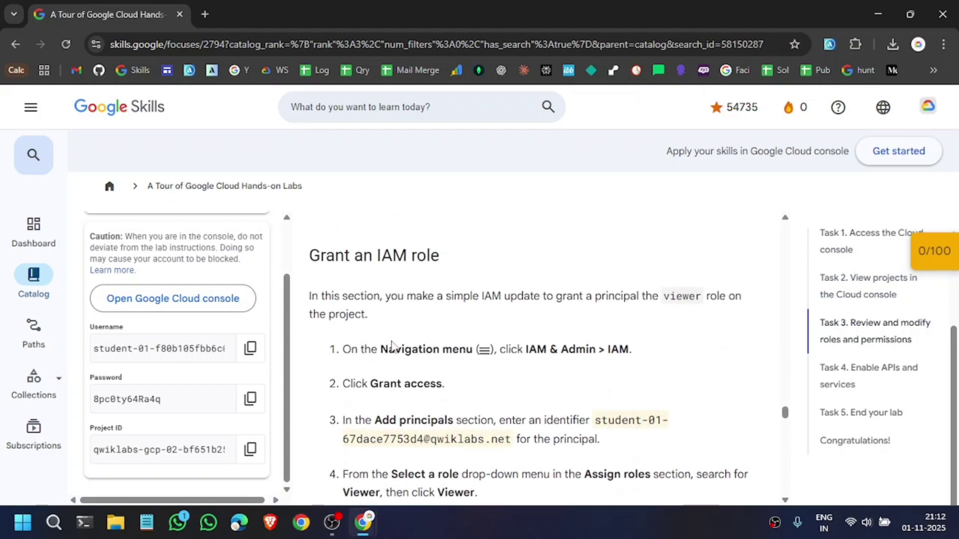
{"action": "scroll", "coordinate": [390, 341], "scroll_direction": "down", "scroll_amount": 2}
{"action": "left_click_drag", "start_coordinate": [381, 285], "coordinate": [535, 285]}
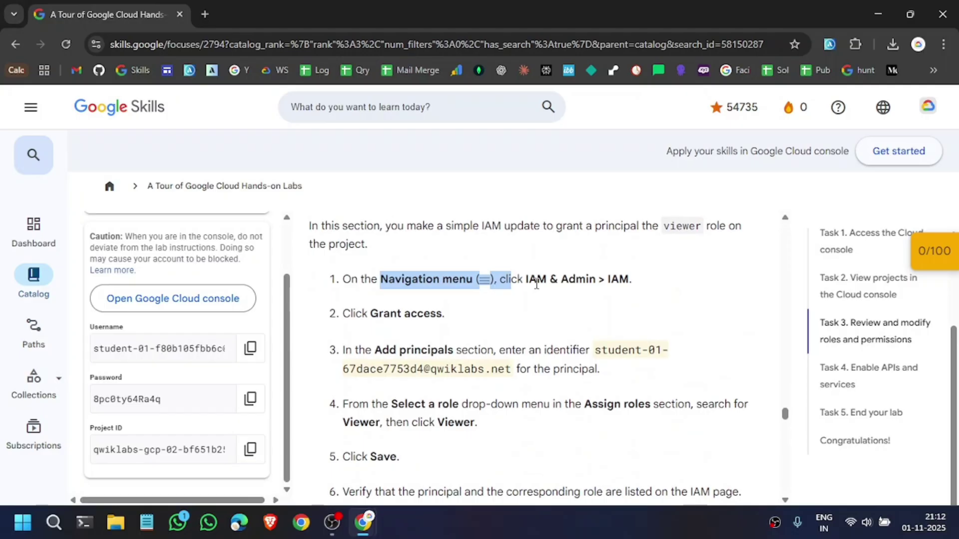
{"action": "double_click", "coordinate": [584, 281]}
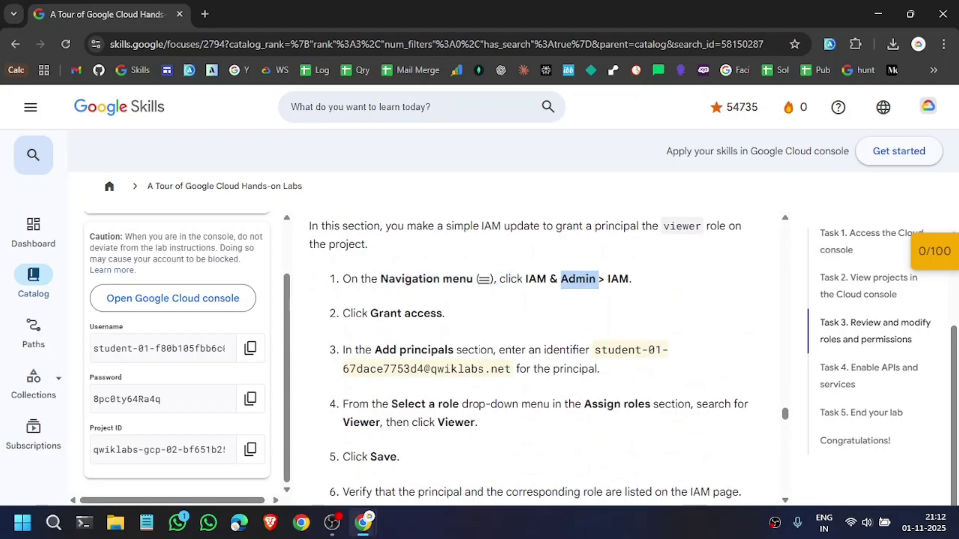
{"action": "mouse_move", "coordinate": [362, 522]}
{"action": "left_click", "coordinate": [420, 449]}
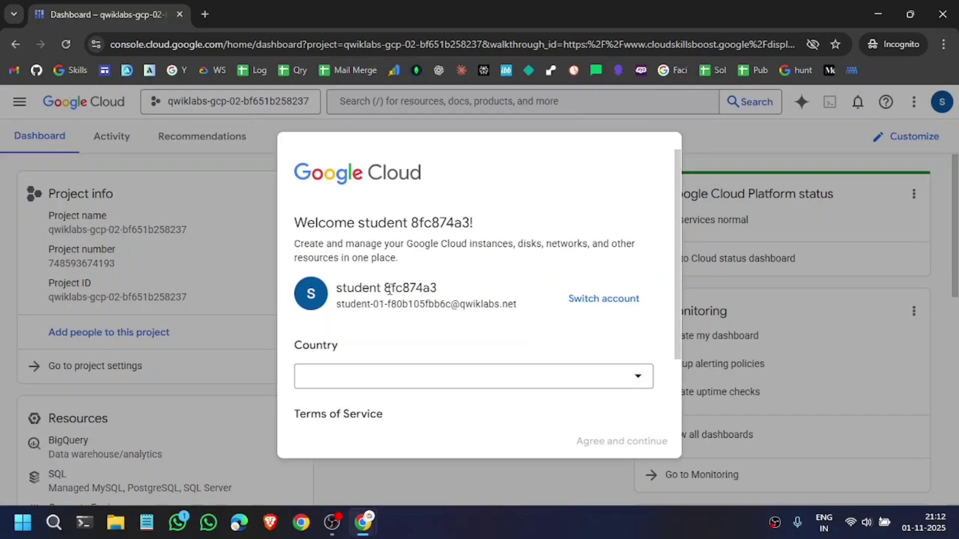
{"action": "scroll", "coordinate": [375, 285], "scroll_direction": "down", "scroll_amount": 2}
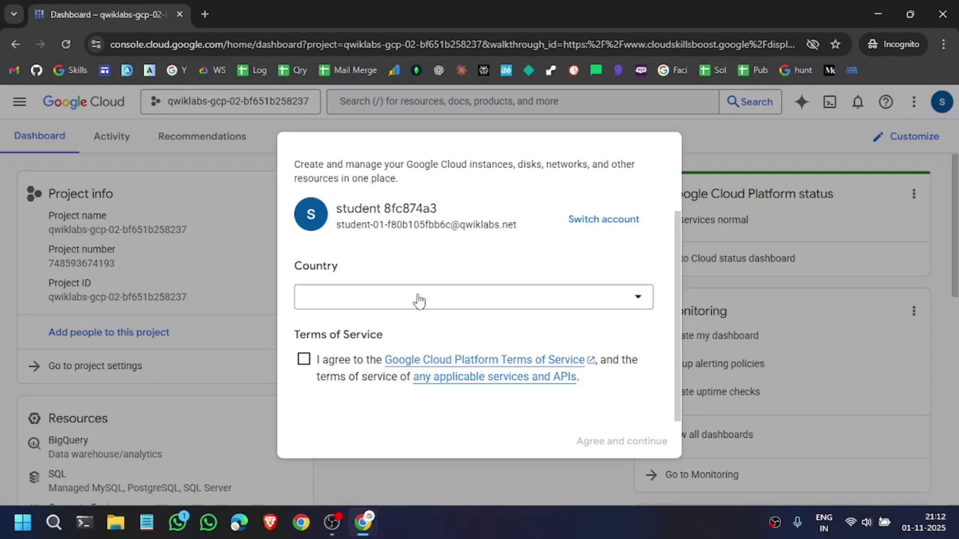
- Agree to the Cloud terms of service with India as country and continue
{"action": "left_click", "coordinate": [304, 360]}
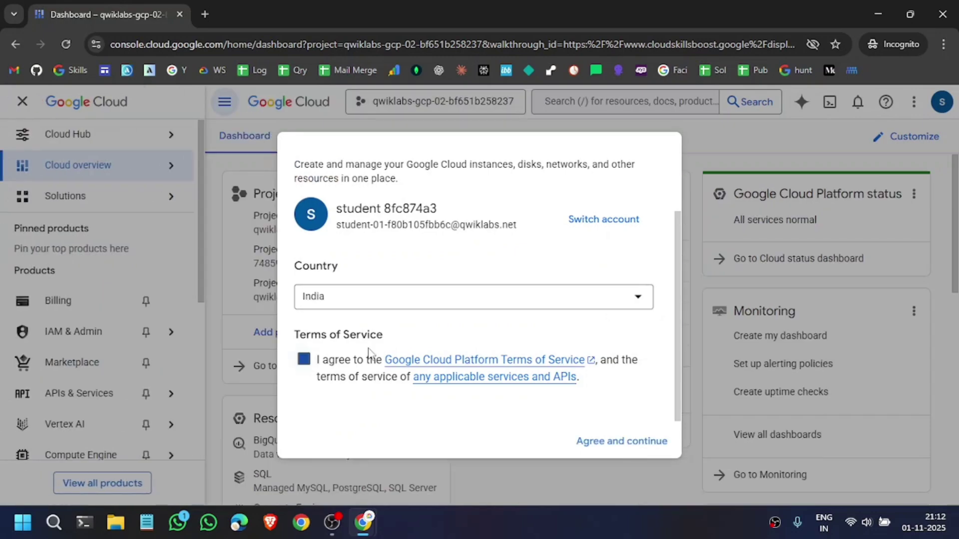
{"action": "left_click", "coordinate": [621, 444]}
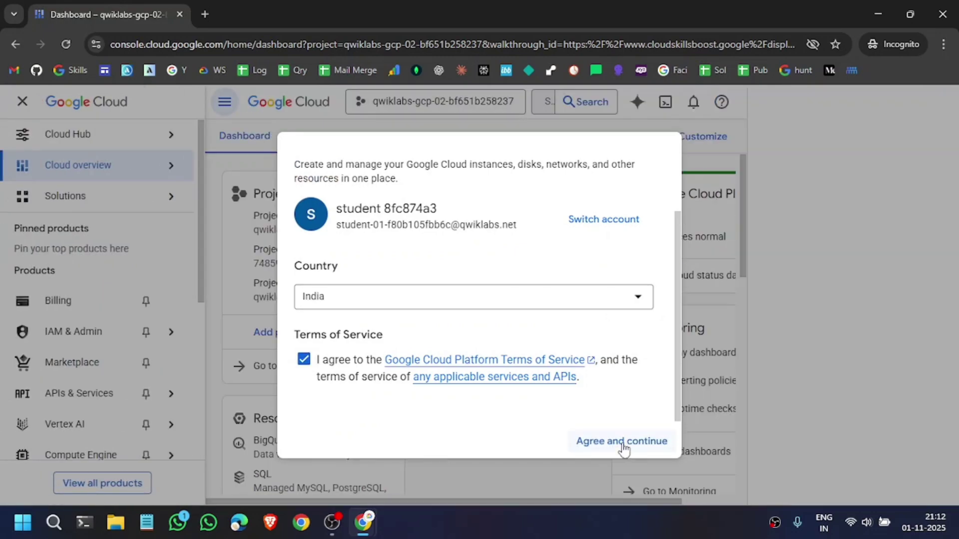
{"action": "left_click", "coordinate": [623, 445]}
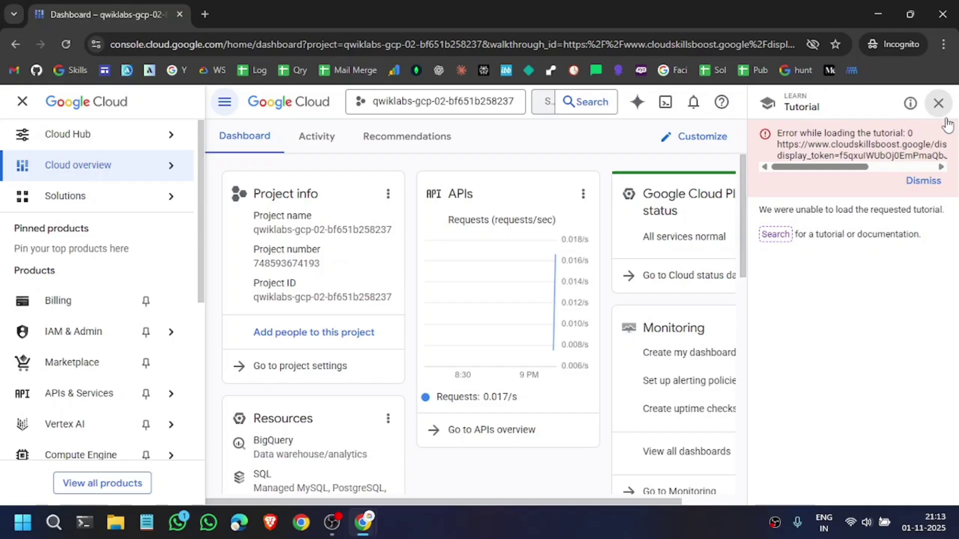
- Close the failed tutorial panel and go to IAM & Admin from popular searches
{"action": "left_click", "coordinate": [940, 105]}
{"action": "left_click", "coordinate": [923, 327]}
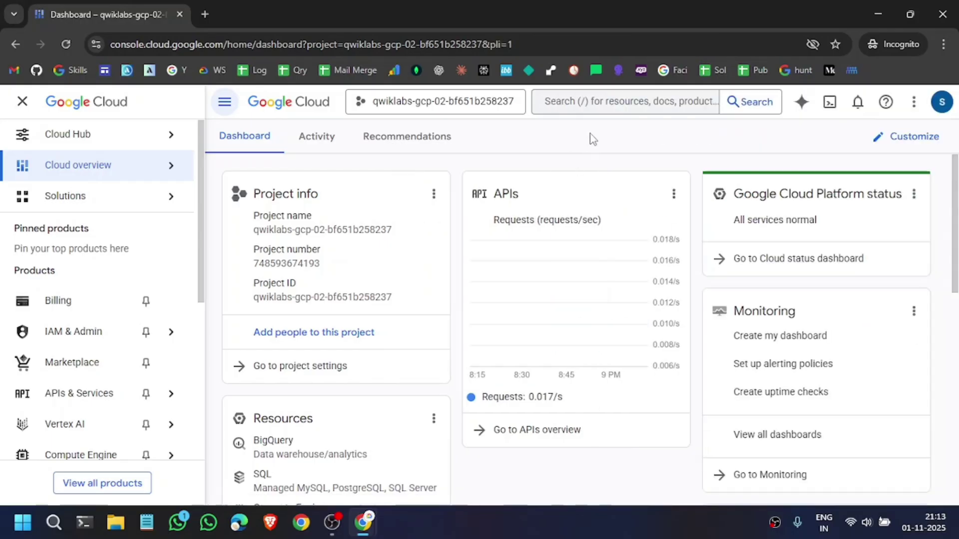
{"action": "left_click", "coordinate": [609, 112]}
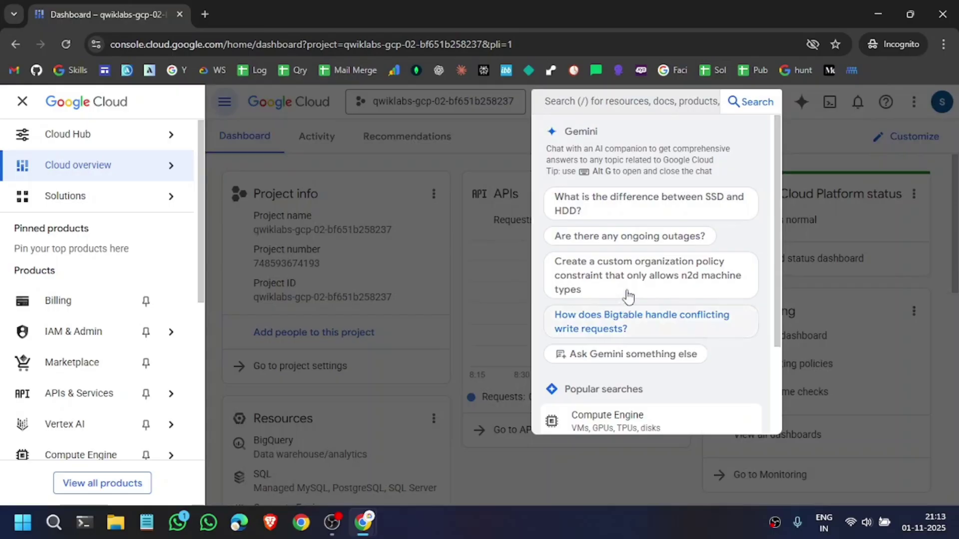
{"action": "scroll", "coordinate": [626, 300], "scroll_direction": "down", "scroll_amount": 2}
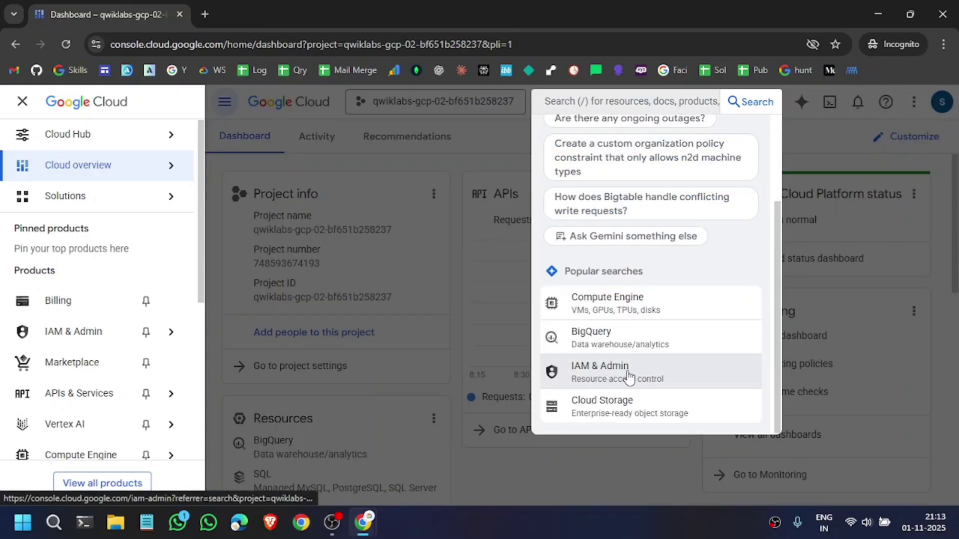
{"action": "left_click", "coordinate": [599, 375]}
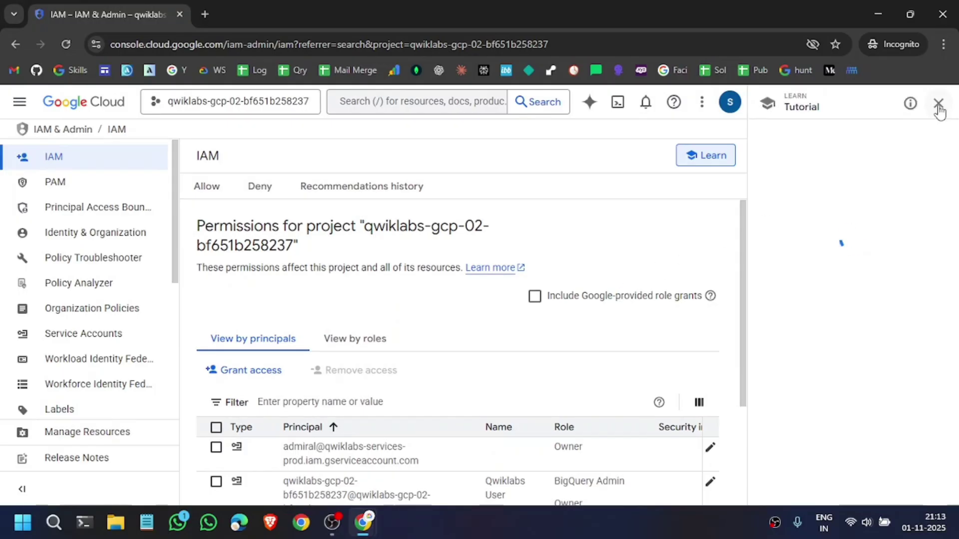
- Leave the tutorial panel and open Grant access on the lab project's IAM page
{"action": "left_click", "coordinate": [938, 105]}
{"action": "left_click", "coordinate": [923, 328]}
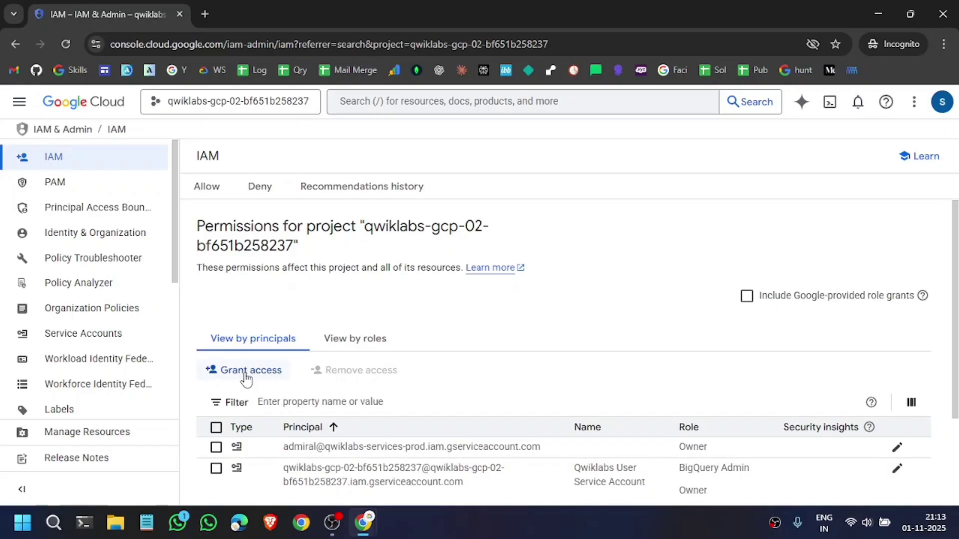
{"action": "left_click", "coordinate": [262, 371]}
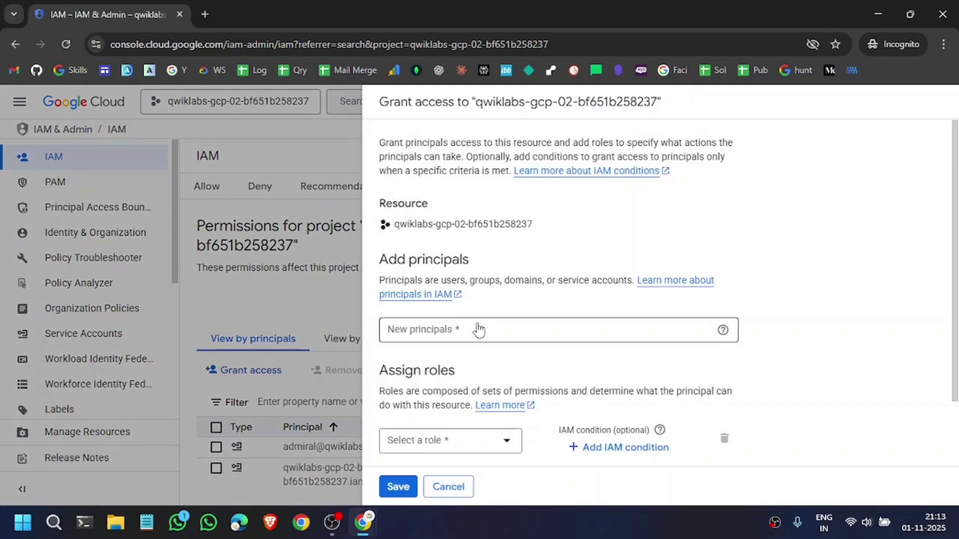
- Copy the second student's principal identifier from step 3 of the lab instructions
{"action": "left_click", "coordinate": [329, 467]}
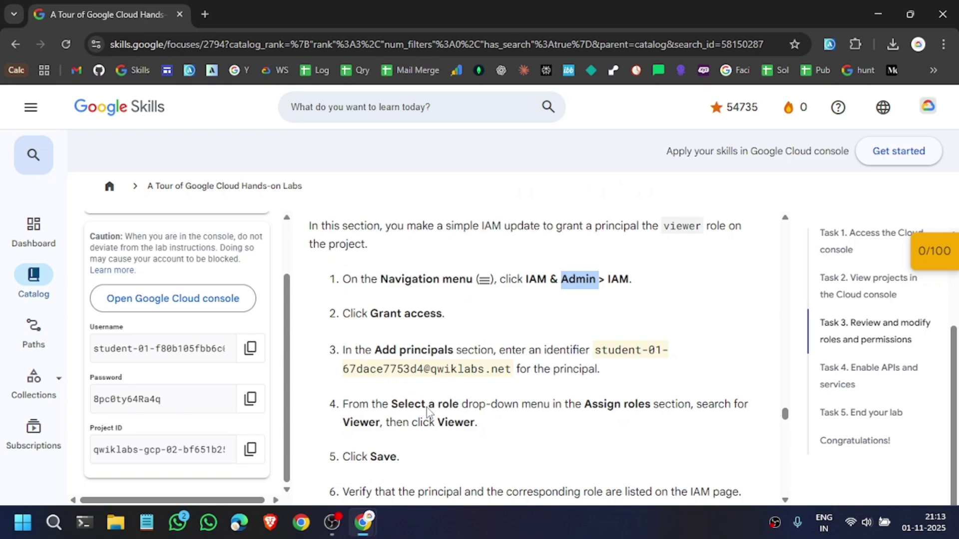
{"action": "left_click_drag", "start_coordinate": [594, 350], "coordinate": [512, 369]}
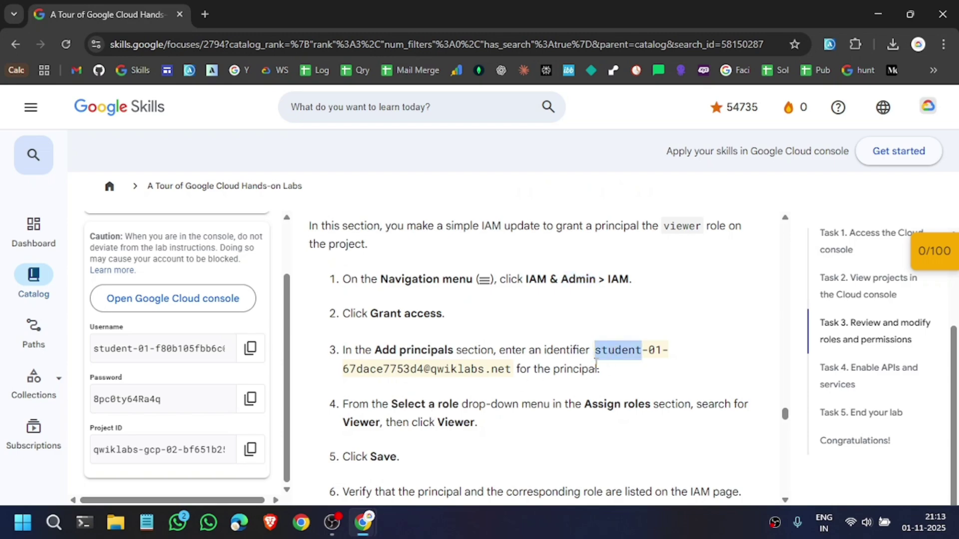
{"action": "right_click", "coordinate": [492, 369]}
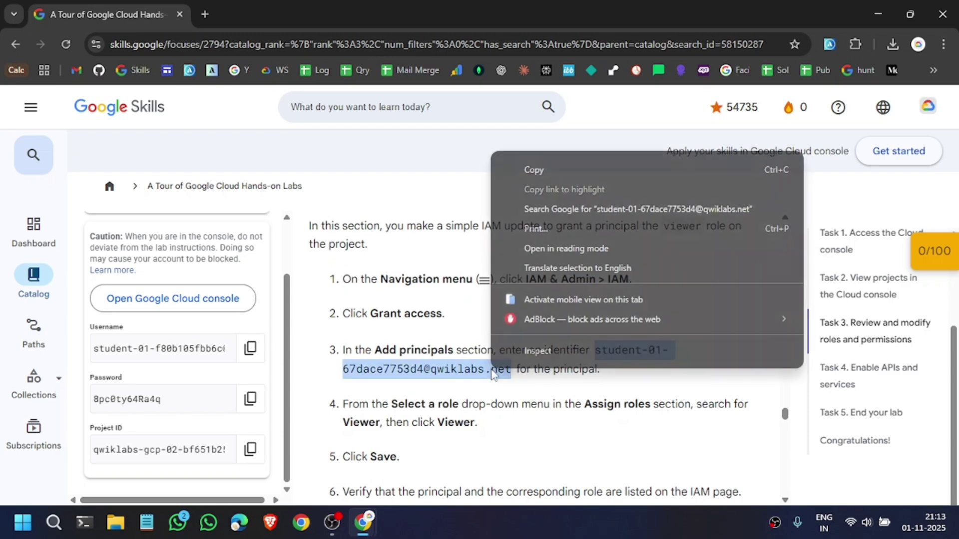
{"action": "left_click", "coordinate": [543, 171]}
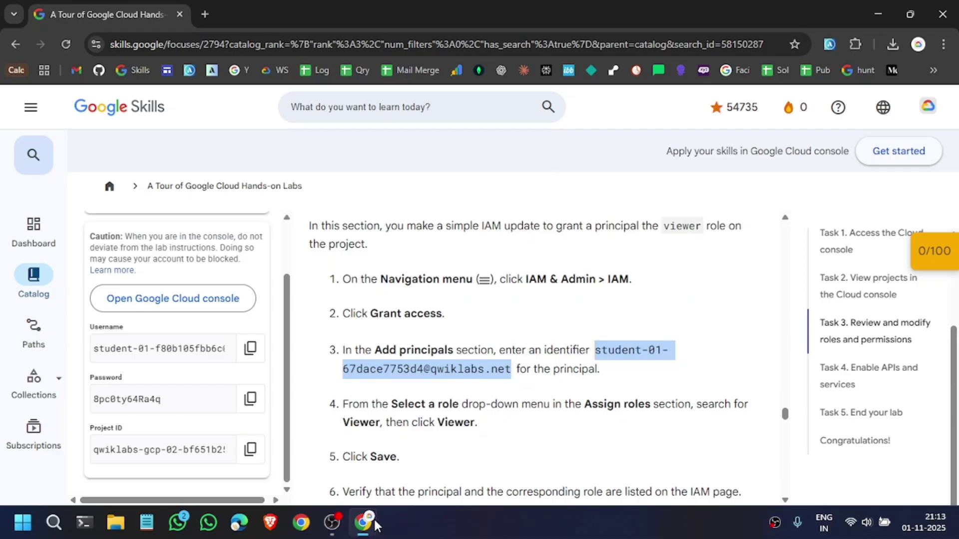
{"action": "left_click", "coordinate": [434, 466]}
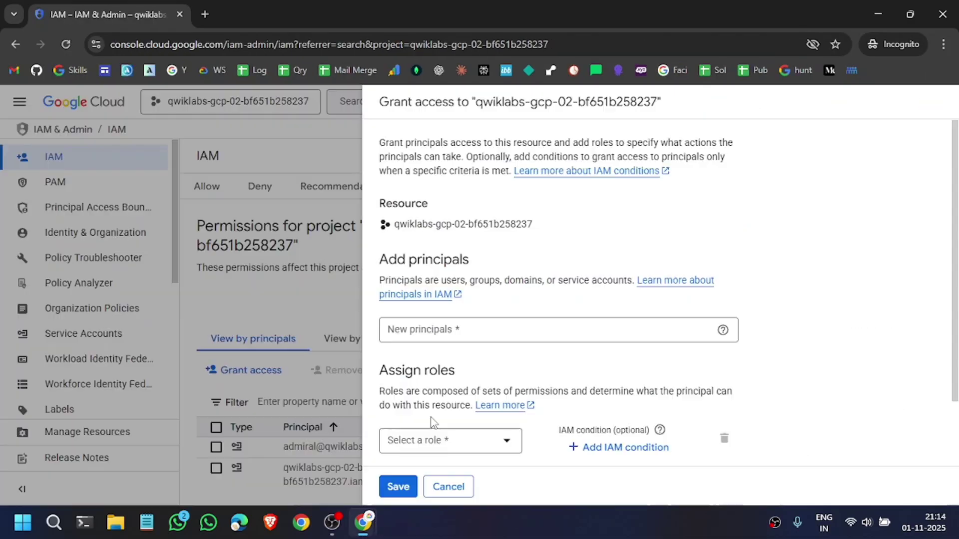
- Paste the student identifier as the new principal and assign it the Viewer role
{"action": "left_click", "coordinate": [466, 328]}
{"action": "right_click", "coordinate": [467, 328]}
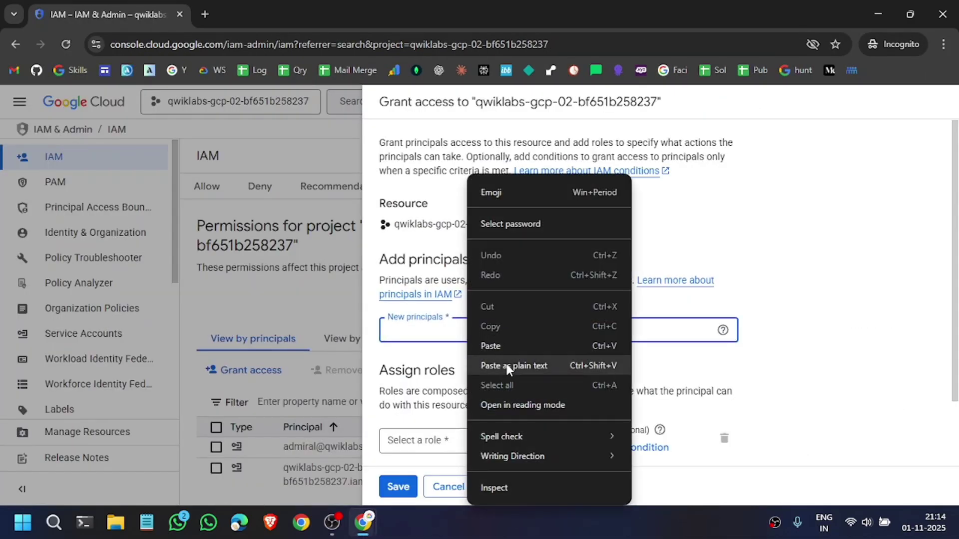
{"action": "left_click", "coordinate": [505, 346]}
{"action": "left_click", "coordinate": [794, 295]}
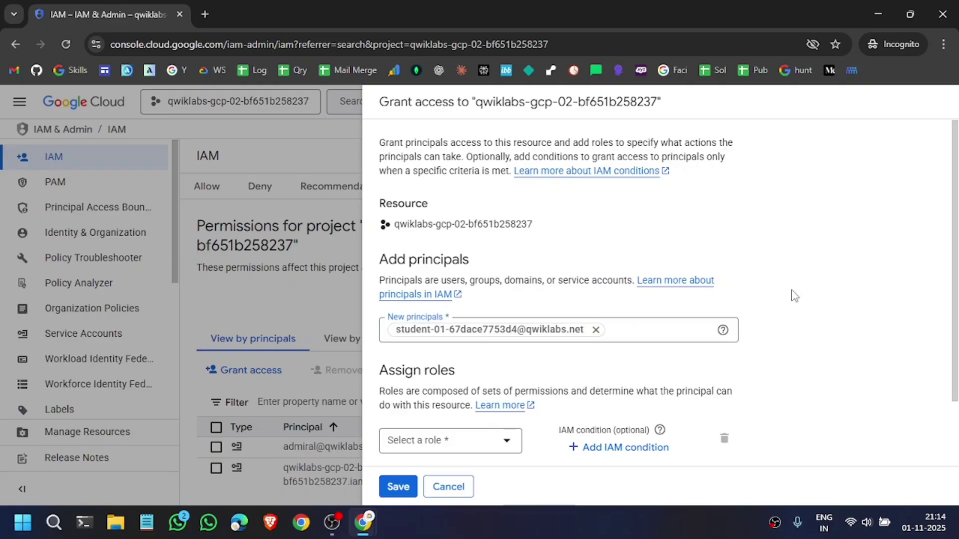
{"action": "scroll", "coordinate": [578, 268], "scroll_direction": "down", "scroll_amount": 2}
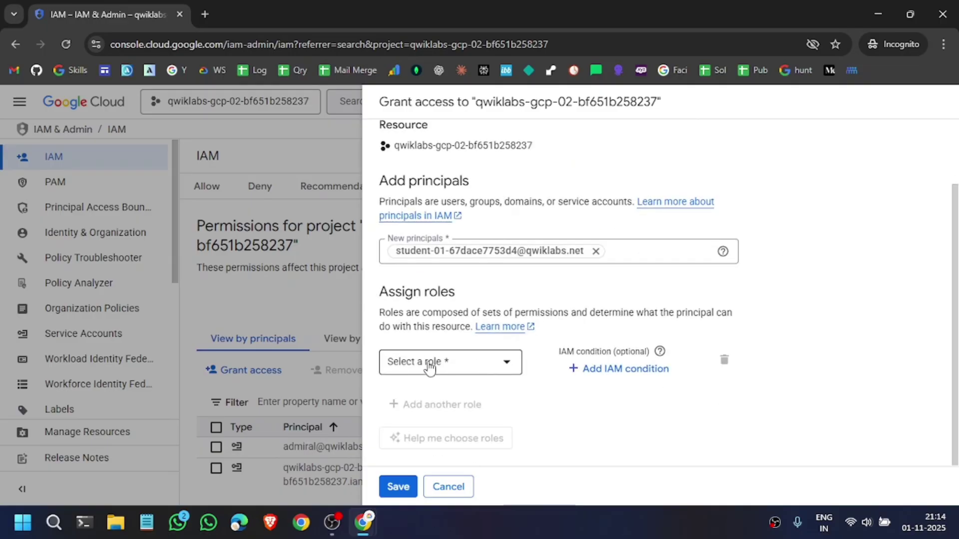
{"action": "left_click", "coordinate": [430, 362]}
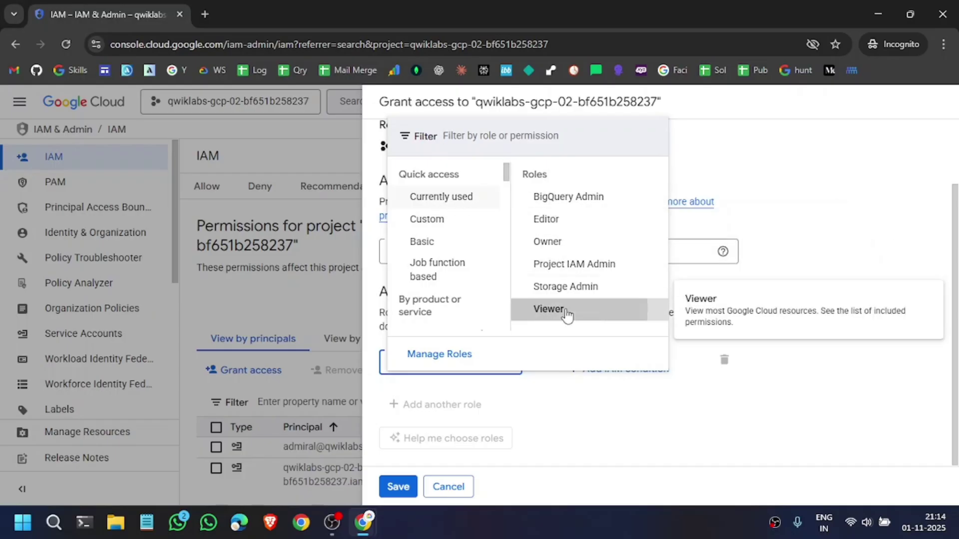
{"action": "left_click", "coordinate": [568, 314]}
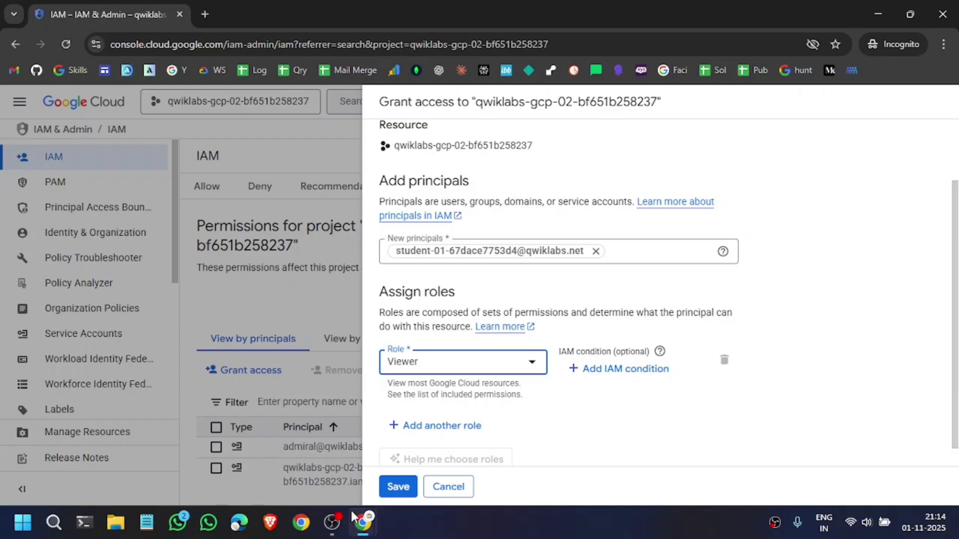
- Review the Task 3 Save and verify steps in the lab instructions
{"action": "mouse_move", "coordinate": [363, 522]}
{"action": "left_click", "coordinate": [328, 450]}
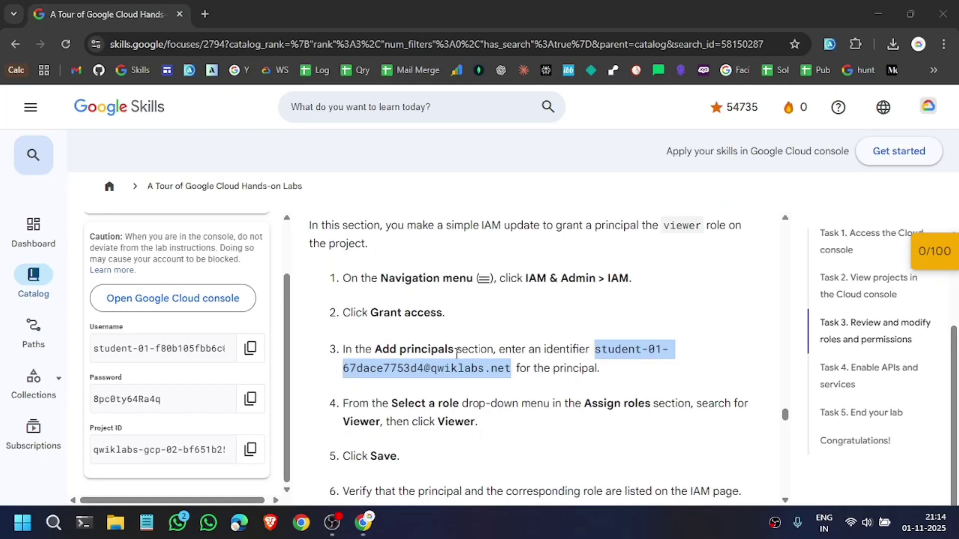
{"action": "scroll", "coordinate": [426, 356], "scroll_direction": "down", "scroll_amount": 1}
{"action": "left_click_drag", "start_coordinate": [412, 353], "coordinate": [476, 354]}
{"action": "left_click", "coordinate": [476, 354]}
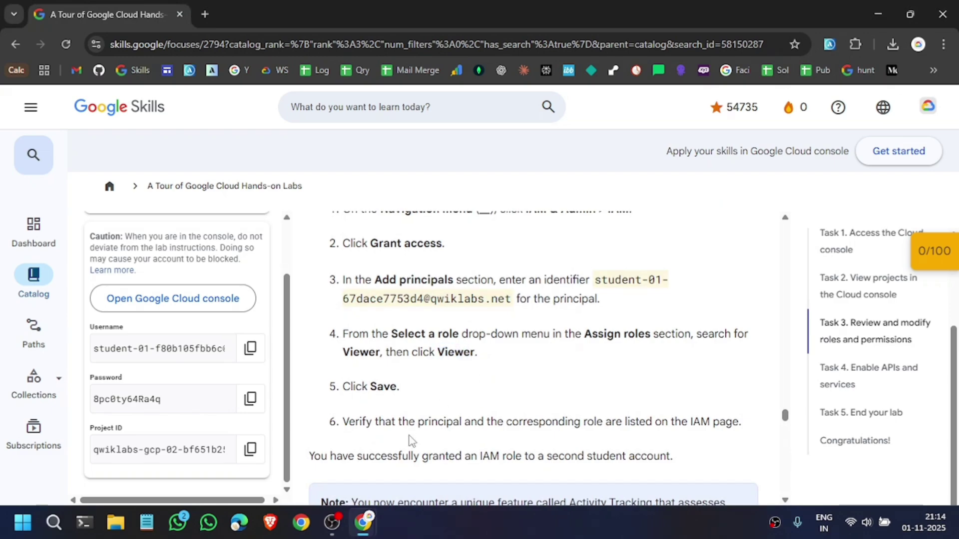
- Save the Viewer role grant for the second student
{"action": "left_click", "coordinate": [442, 414]}
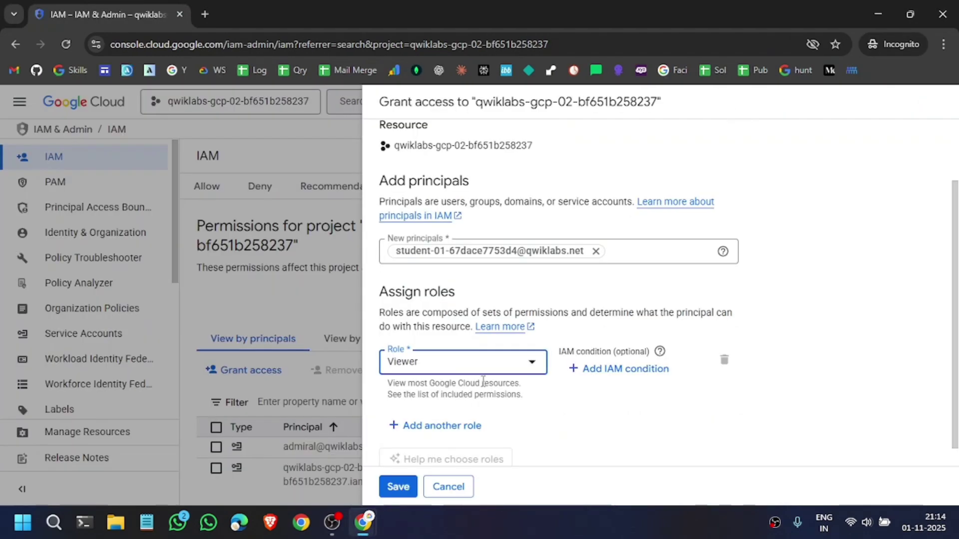
{"action": "scroll", "coordinate": [483, 382], "scroll_direction": "down", "scroll_amount": 1}
{"action": "left_click", "coordinate": [398, 486]}
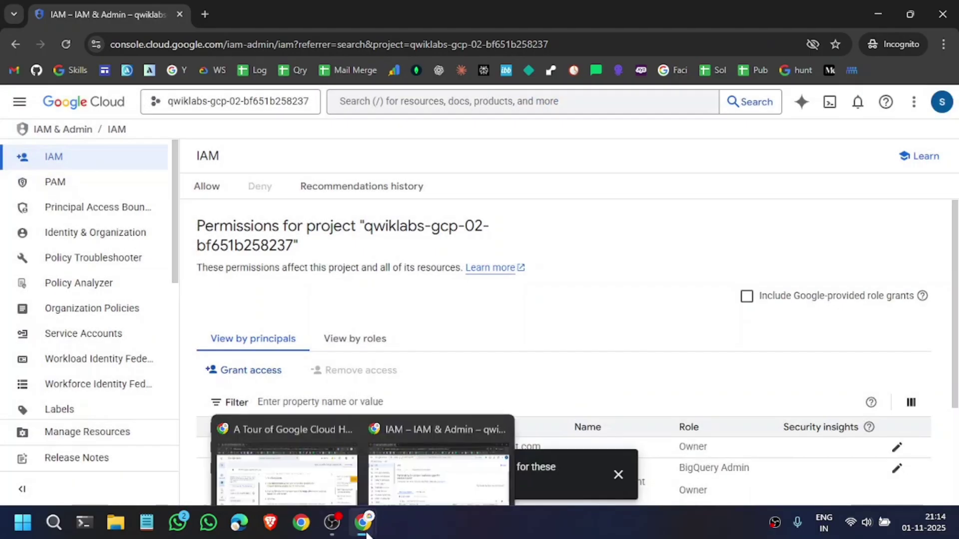
{"action": "left_click", "coordinate": [311, 456]}
{"action": "scroll", "coordinate": [474, 330], "scroll_direction": "down", "scroll_amount": 3}
{"action": "scroll", "coordinate": [473, 330], "scroll_direction": "down", "scroll_amount": 3}
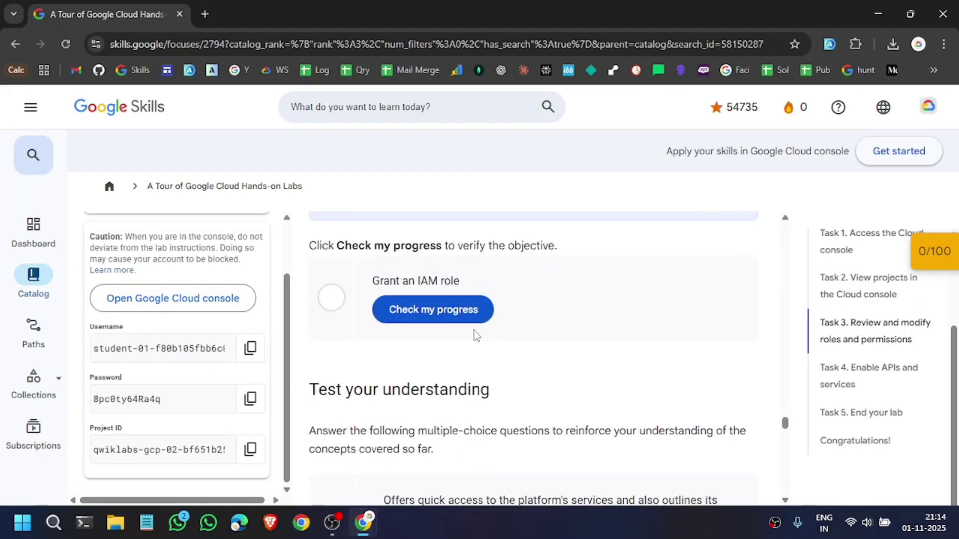
- Re-run Check my progress until the IAM role checkpoint shows Assessment Completed
{"action": "left_click", "coordinate": [434, 310]}
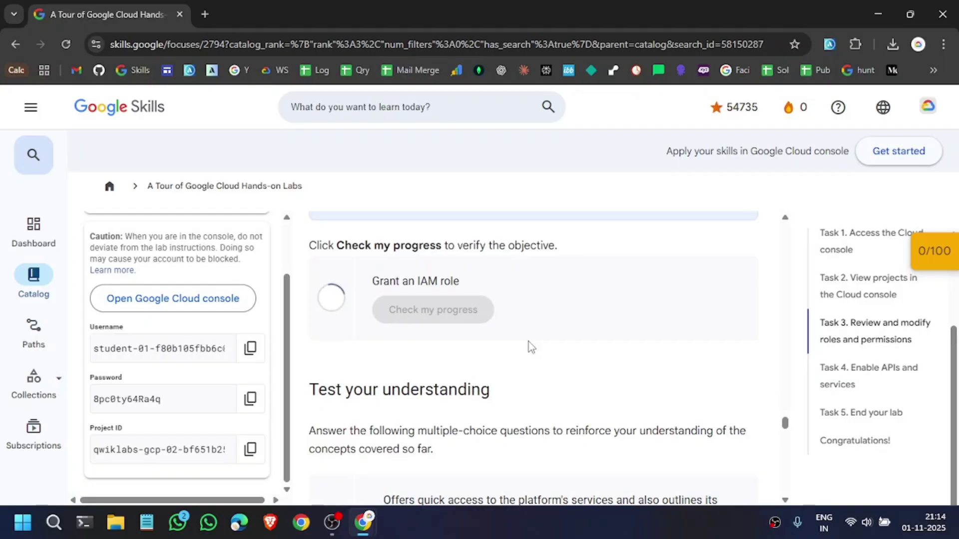
{"action": "left_click", "coordinate": [430, 311]}
{"action": "left_click", "coordinate": [440, 319]}
{"action": "left_click", "coordinate": [444, 313]}
{"action": "left_click", "coordinate": [449, 318]}
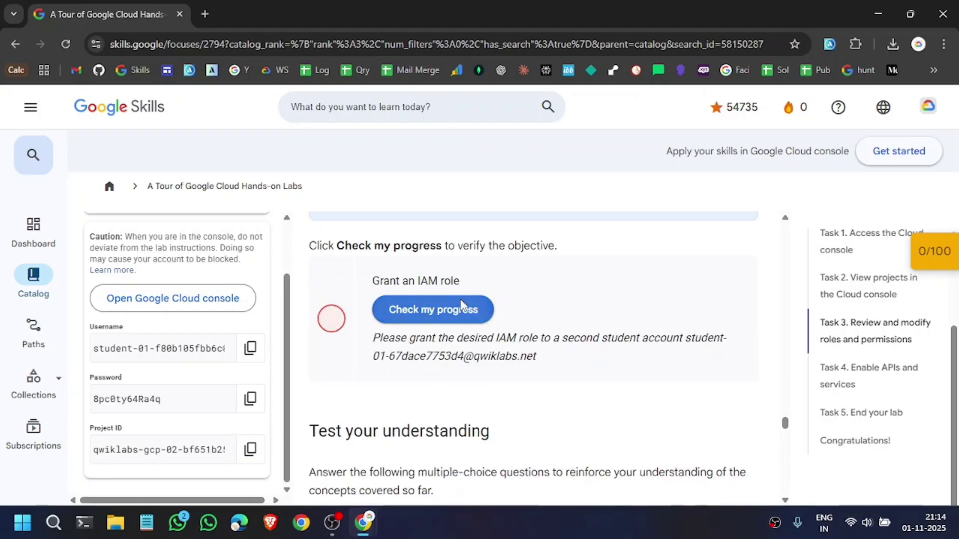
{"action": "left_click", "coordinate": [463, 310]}
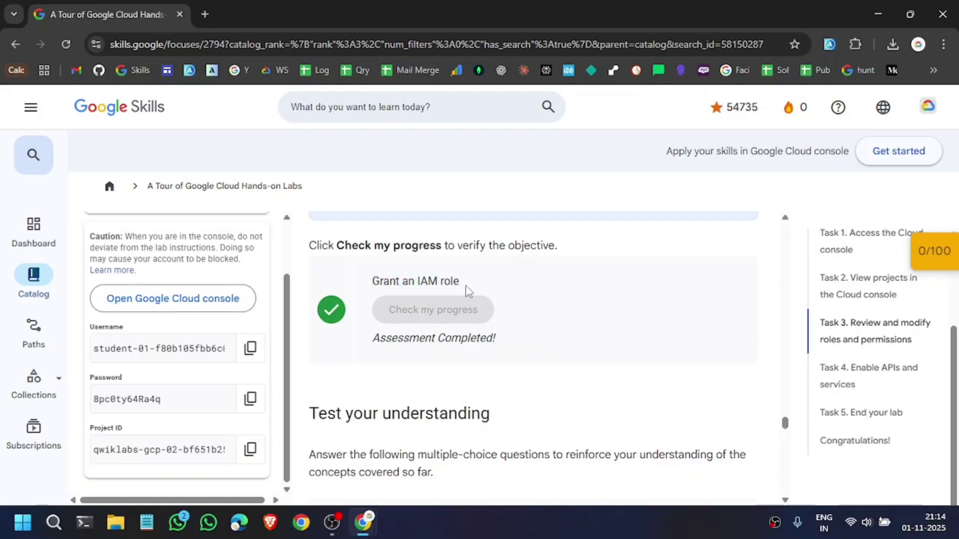
{"action": "scroll", "coordinate": [465, 300], "scroll_direction": "down", "scroll_amount": 3}
{"action": "scroll", "coordinate": [466, 315], "scroll_direction": "down", "scroll_amount": 2}
{"action": "scroll", "coordinate": [467, 325], "scroll_direction": "down", "scroll_amount": 2}
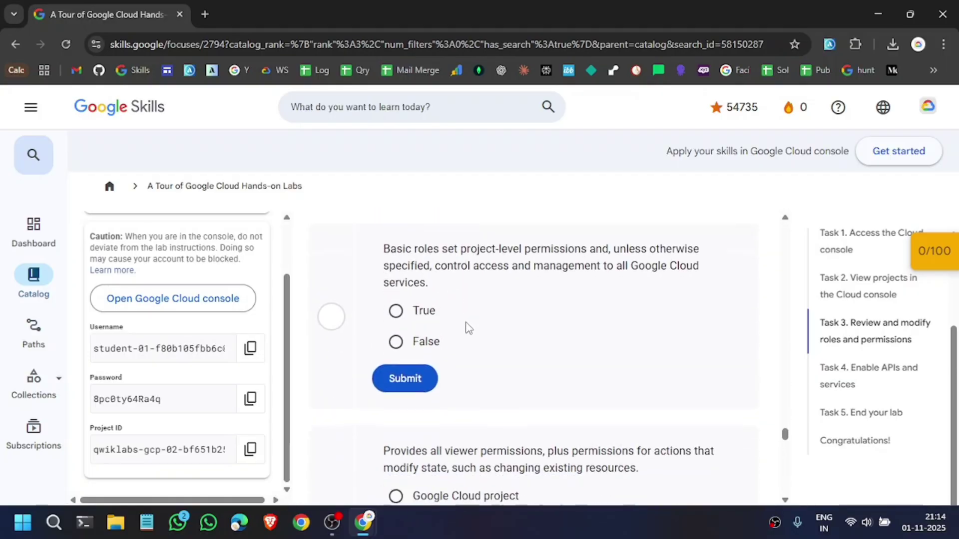
{"action": "scroll", "coordinate": [467, 326], "scroll_direction": "down", "scroll_amount": 3}
{"action": "scroll", "coordinate": [466, 333], "scroll_direction": "down", "scroll_amount": 3}
{"action": "scroll", "coordinate": [466, 333], "scroll_direction": "down", "scroll_amount": 5}
{"action": "scroll", "coordinate": [466, 333], "scroll_direction": "down", "scroll_amount": 3}
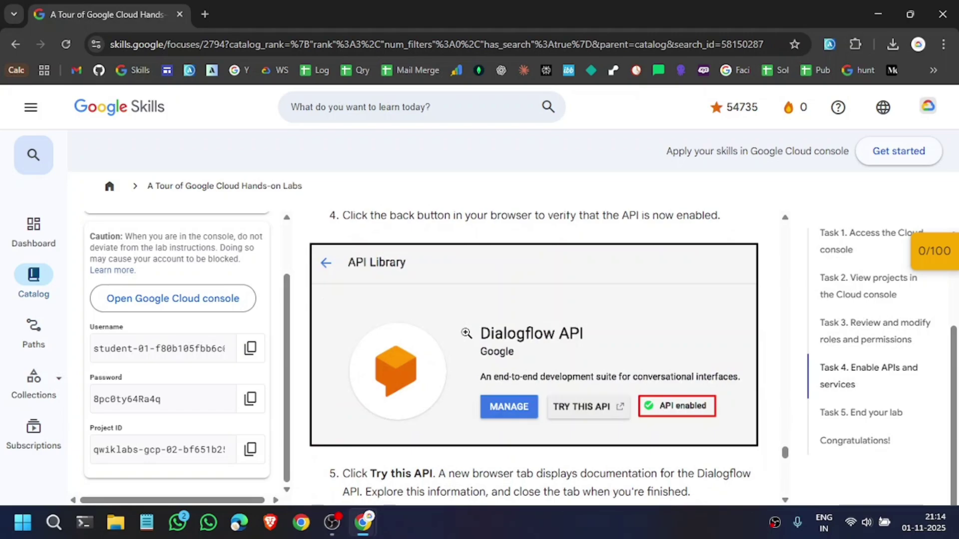
{"action": "scroll", "coordinate": [465, 334], "scroll_direction": "up", "scroll_amount": 4}
{"action": "scroll", "coordinate": [465, 333], "scroll_direction": "up", "scroll_amount": 2}
{"action": "scroll", "coordinate": [465, 333], "scroll_direction": "down", "scroll_amount": 2}
{"action": "scroll", "coordinate": [466, 335], "scroll_direction": "up", "scroll_amount": 3}
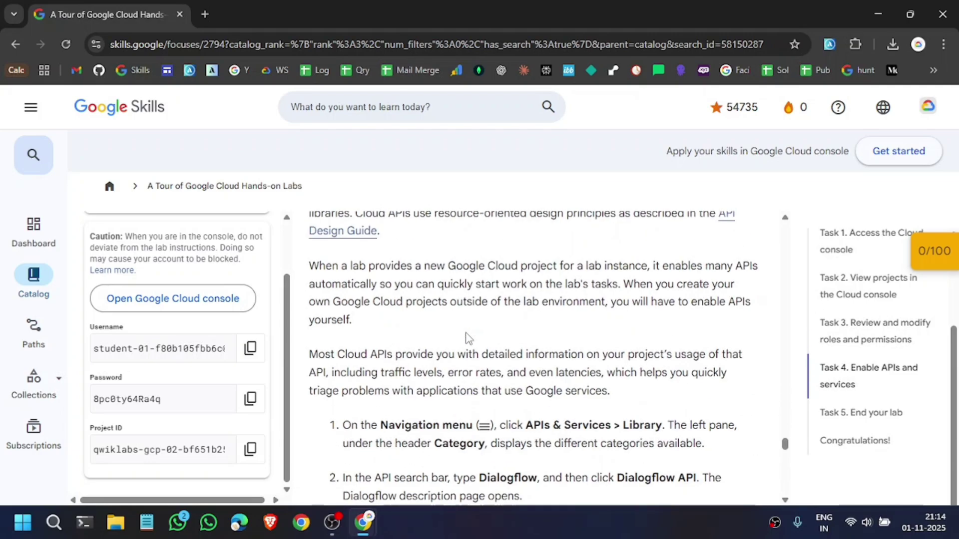
{"action": "scroll", "coordinate": [465, 337], "scroll_direction": "up", "scroll_amount": 4}
{"action": "scroll", "coordinate": [465, 337], "scroll_direction": "down", "scroll_amount": 2}
{"action": "scroll", "coordinate": [466, 337], "scroll_direction": "down", "scroll_amount": 4}
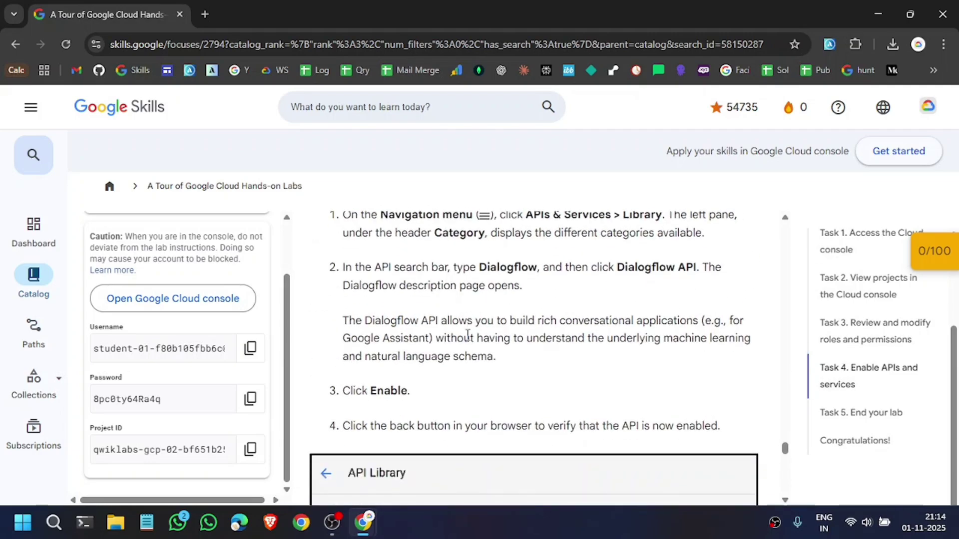
{"action": "scroll", "coordinate": [487, 317], "scroll_direction": "down", "scroll_amount": 1}
{"action": "scroll", "coordinate": [488, 316], "scroll_direction": "up", "scroll_amount": 1}
- Copy the name 'Dialogflow API' from Task 4 step 2
{"action": "double_click", "coordinate": [648, 267]}
{"action": "left_click_drag", "start_coordinate": [648, 267], "coordinate": [680, 268]}
{"action": "right_click", "coordinate": [676, 267]}
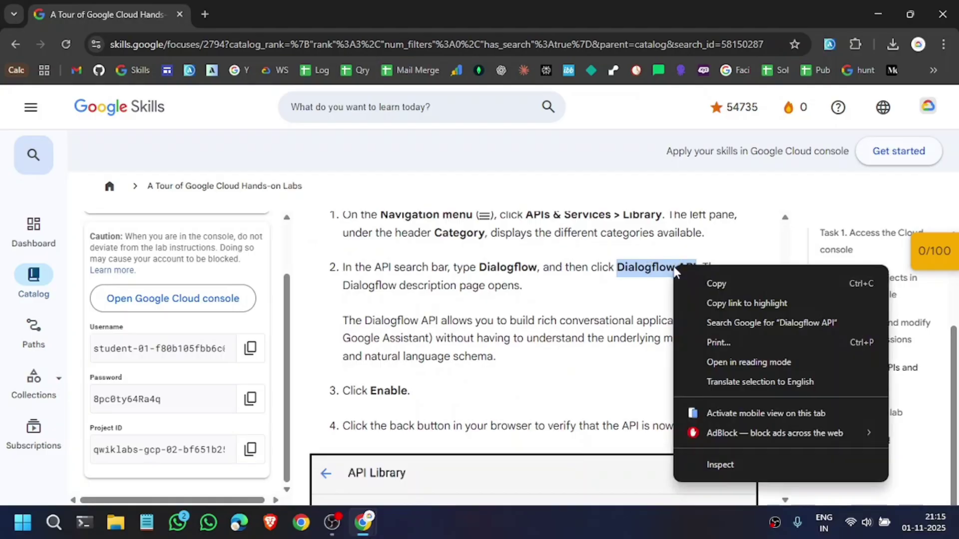
{"action": "left_click", "coordinate": [715, 281]}
{"action": "mouse_move", "coordinate": [362, 522]}
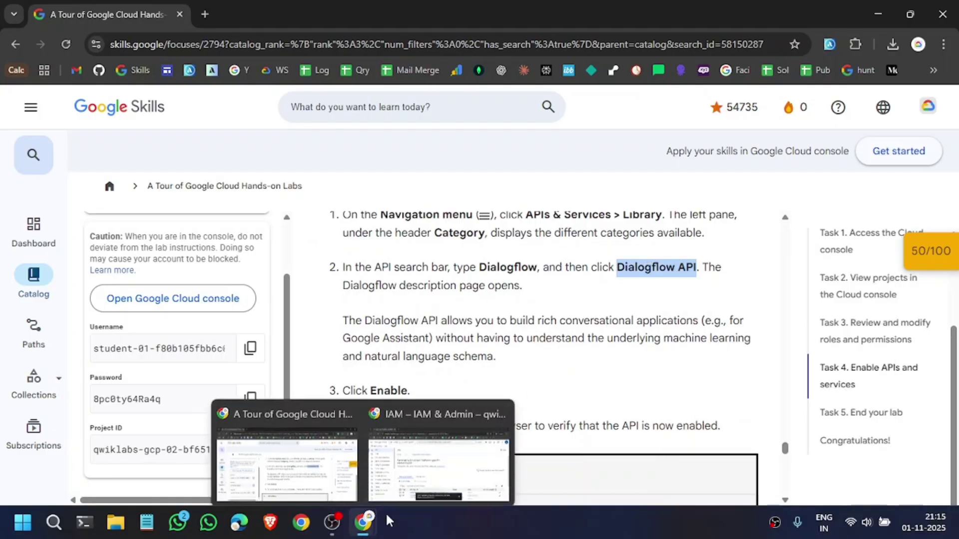
- Search the console for 'Dialogflow API', open its product page, and enable it
{"action": "left_click", "coordinate": [442, 449]}
{"action": "left_click", "coordinate": [437, 105]}
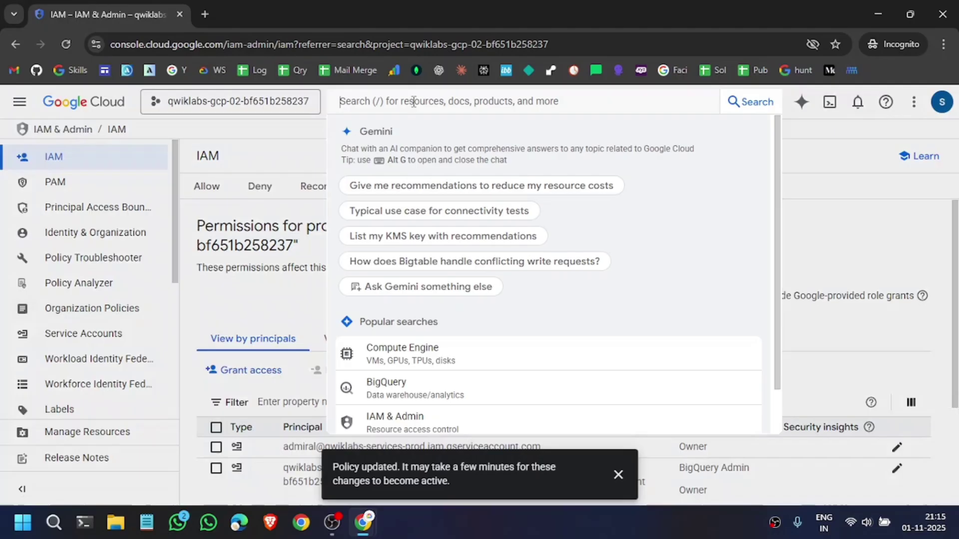
{"action": "right_click", "coordinate": [414, 105]}
{"action": "left_click", "coordinate": [435, 273]}
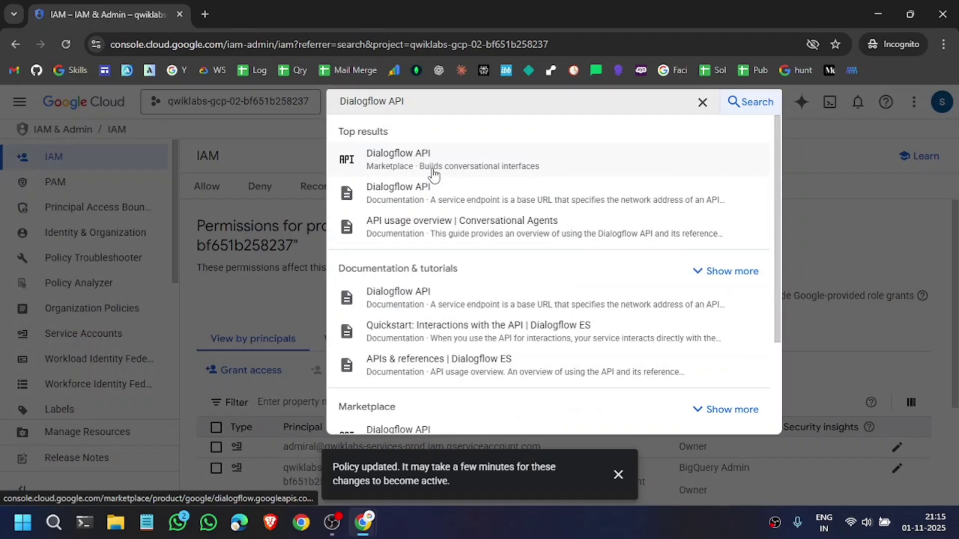
{"action": "left_click", "coordinate": [431, 173]}
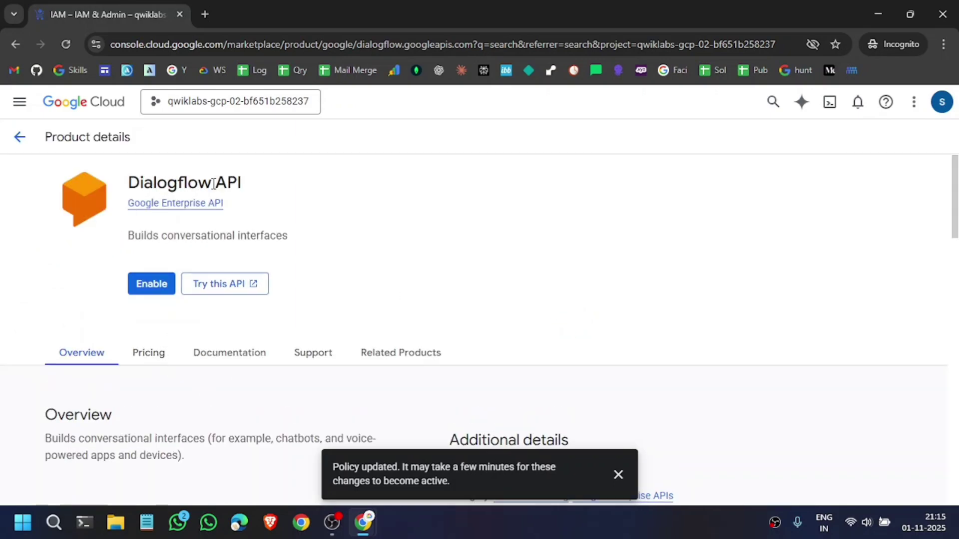
{"action": "left_click", "coordinate": [153, 288]}
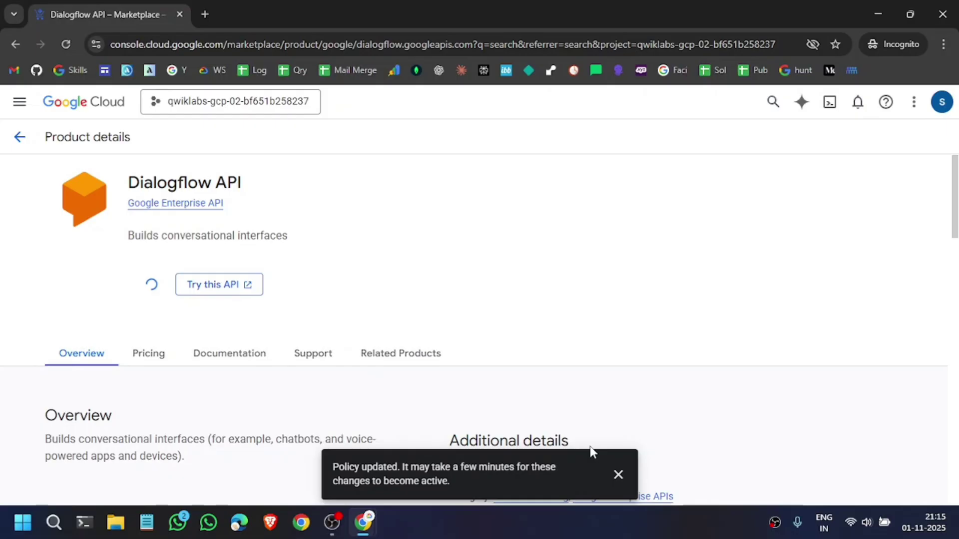
{"action": "left_click", "coordinate": [617, 475]}
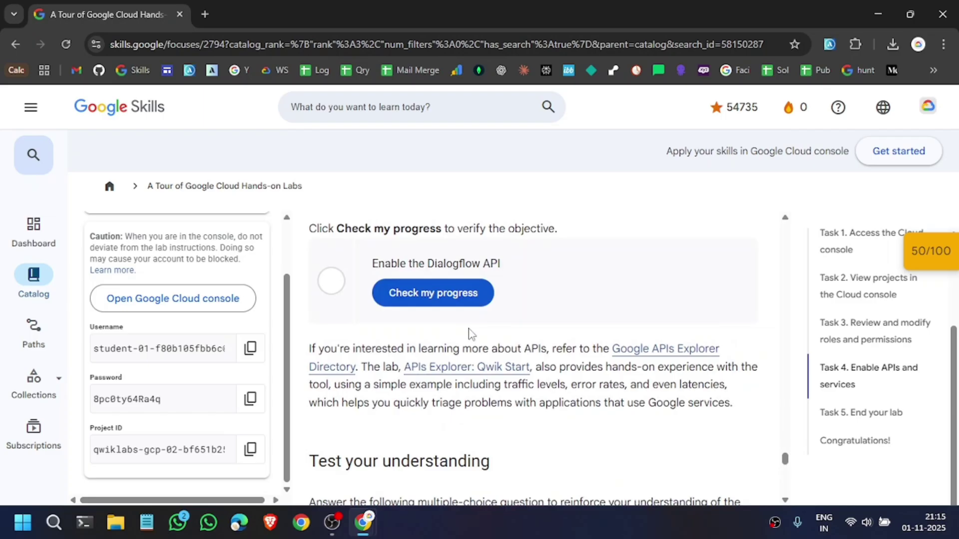
- Verify the Enable the Dialogflow API checkpoint so the score reaches 100/100
{"action": "left_click", "coordinate": [432, 293]}
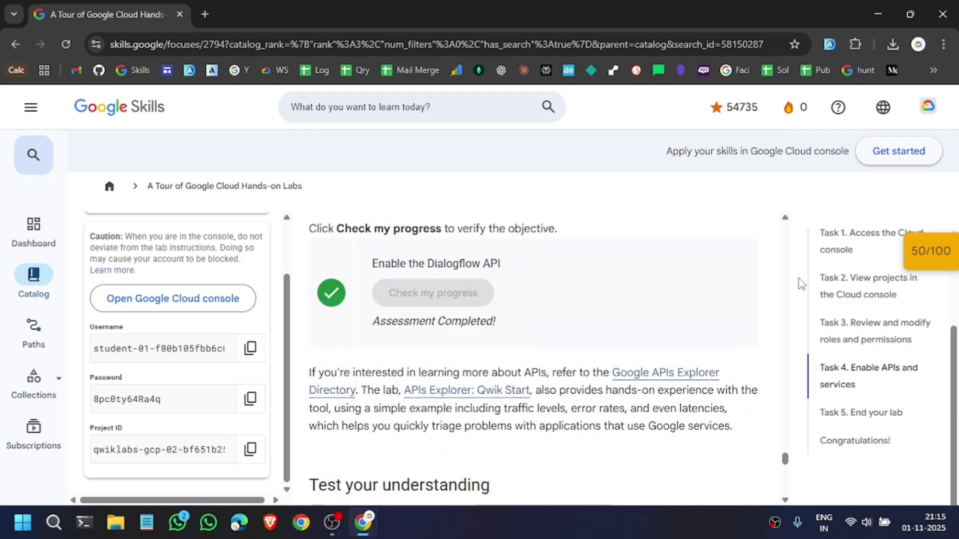
{"action": "left_click", "coordinate": [929, 250]}
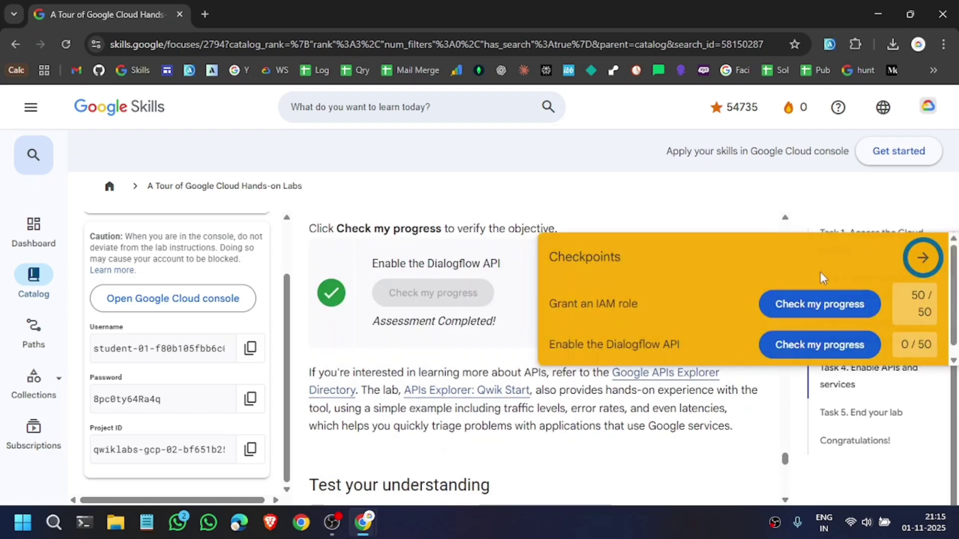
{"action": "left_click", "coordinate": [828, 333]}
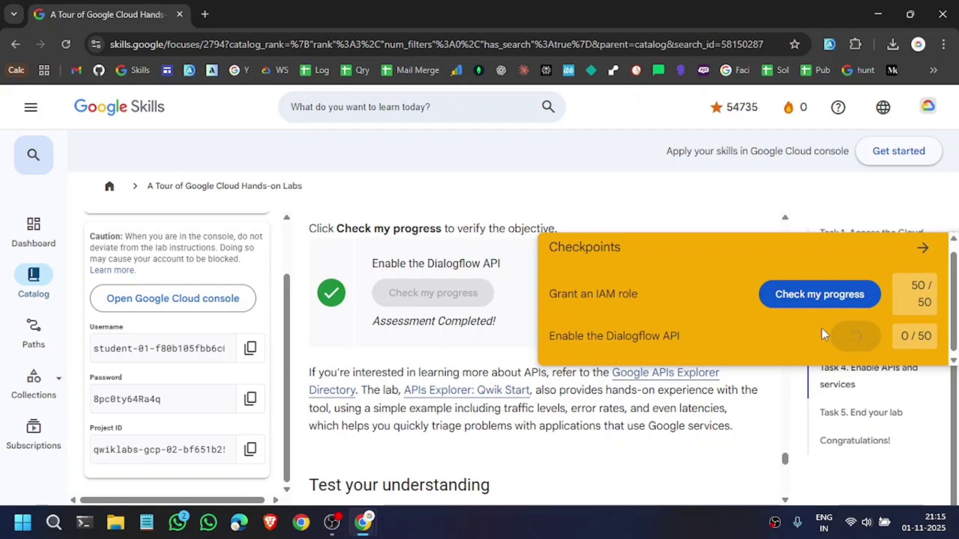
{"action": "left_click", "coordinate": [920, 264]}
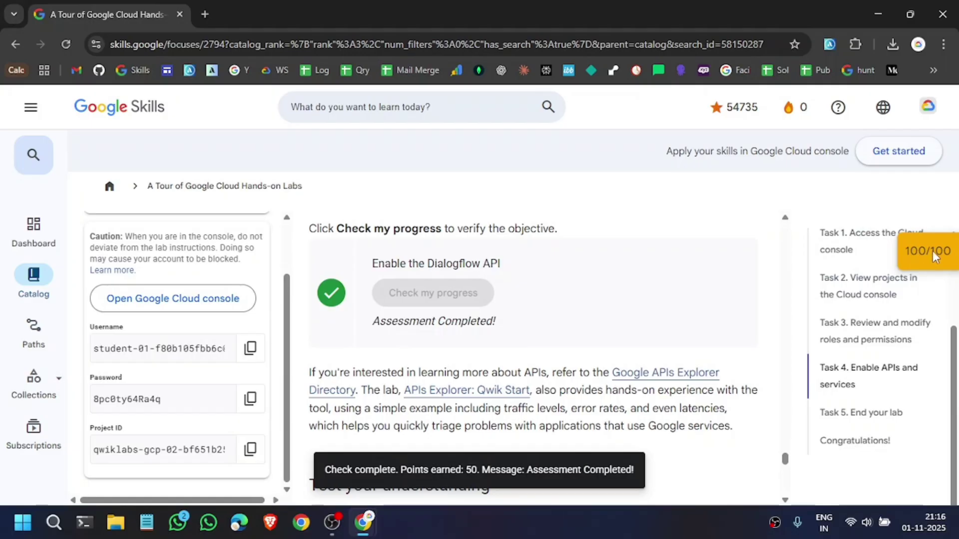
{"action": "scroll", "coordinate": [225, 321], "scroll_direction": "up", "scroll_amount": 2}
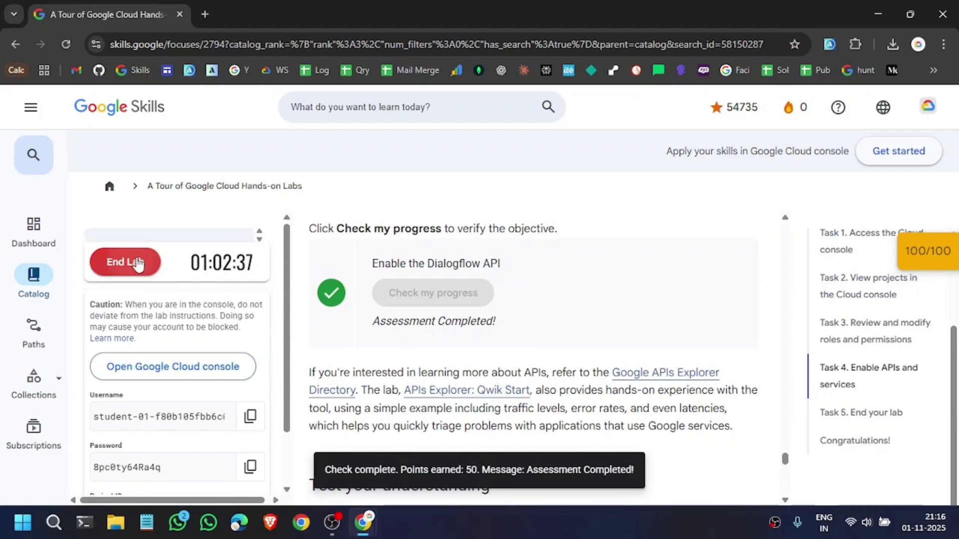
- End and confirm the lab, dismiss the feedback prompt, and open the account menu
{"action": "left_click", "coordinate": [135, 262]}
{"action": "left_click", "coordinate": [615, 344]}
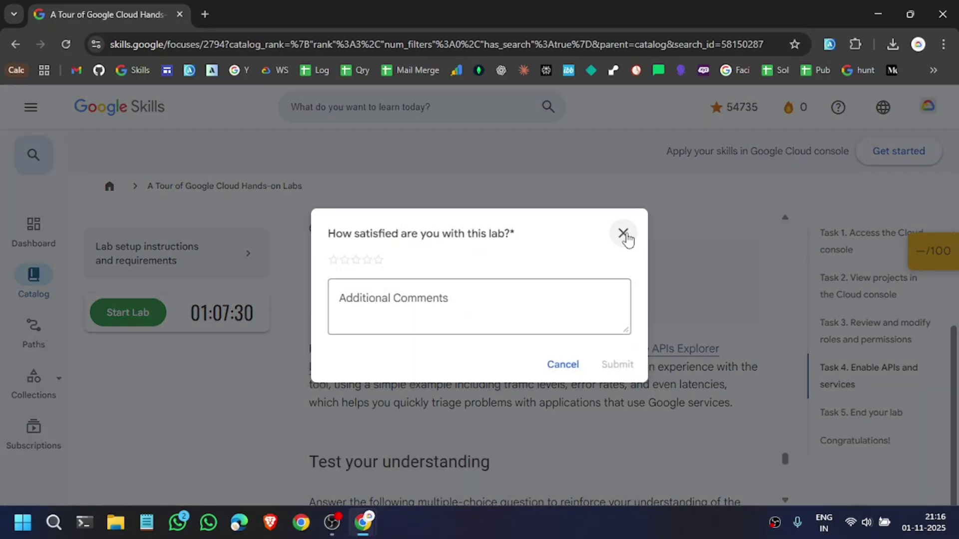
{"action": "left_click", "coordinate": [624, 234]}
{"action": "left_click", "coordinate": [929, 109]}
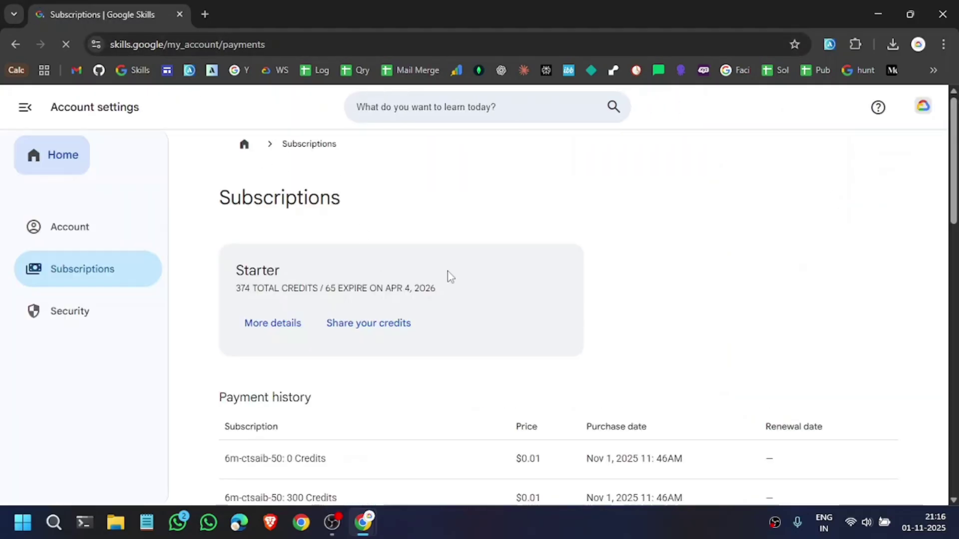
{"action": "scroll", "coordinate": [449, 271], "scroll_direction": "down", "scroll_amount": 2}
{"action": "scroll", "coordinate": [449, 271], "scroll_direction": "up", "scroll_amount": 2}
{"action": "scroll", "coordinate": [459, 299], "scroll_direction": "down", "scroll_amount": 1}
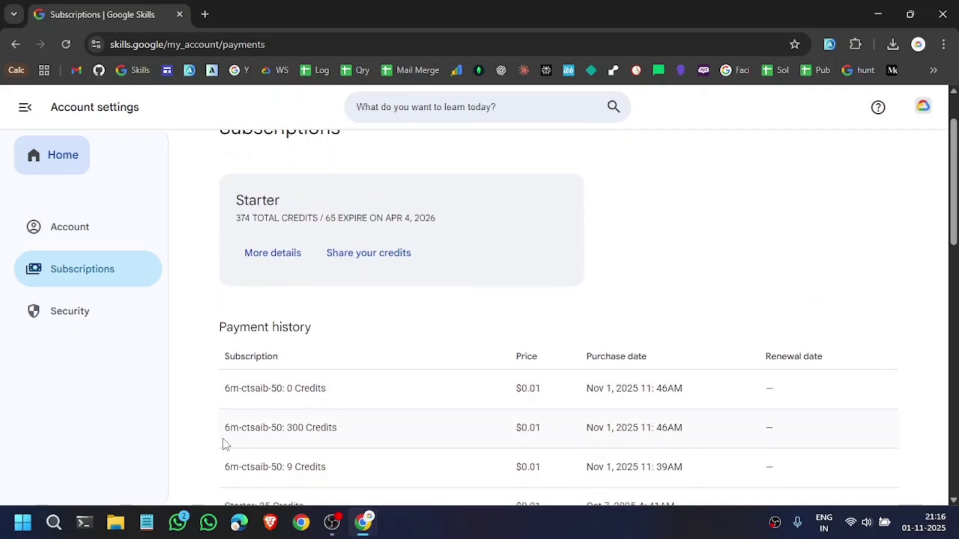
- Highlight the 300 Credits payment row and its Nov 1, 2025 purchase date
{"action": "left_click_drag", "start_coordinate": [223, 433], "coordinate": [344, 433]}
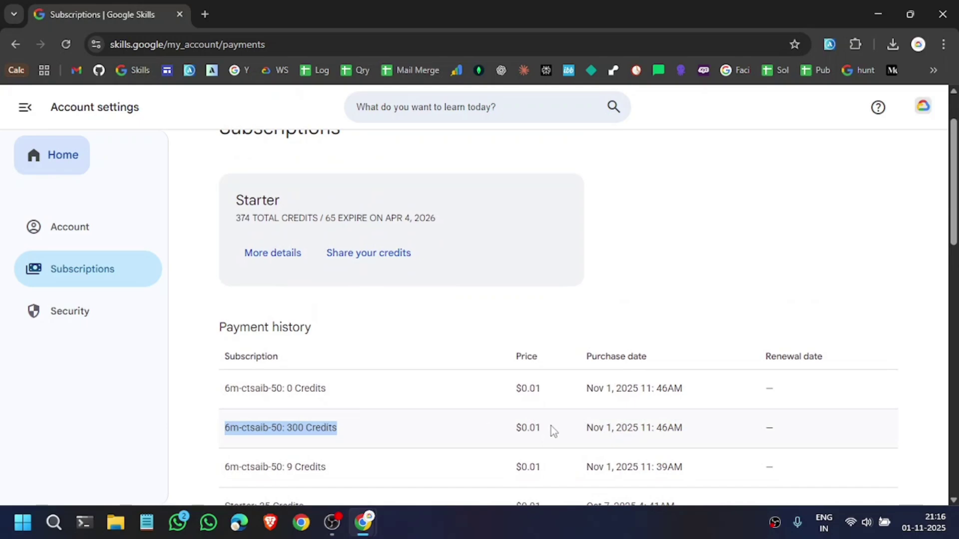
{"action": "left_click_drag", "start_coordinate": [581, 434], "coordinate": [684, 435]}
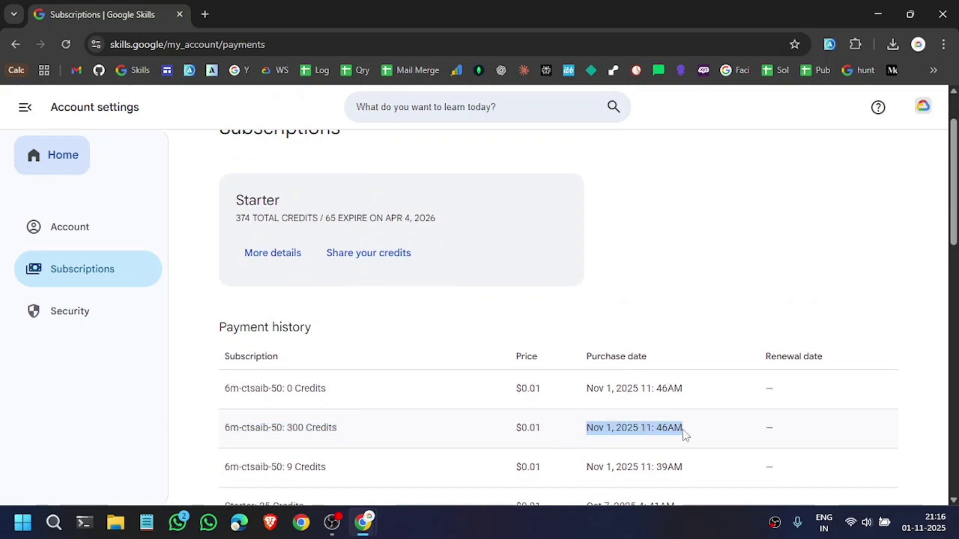
{"action": "left_click", "coordinate": [691, 433]}
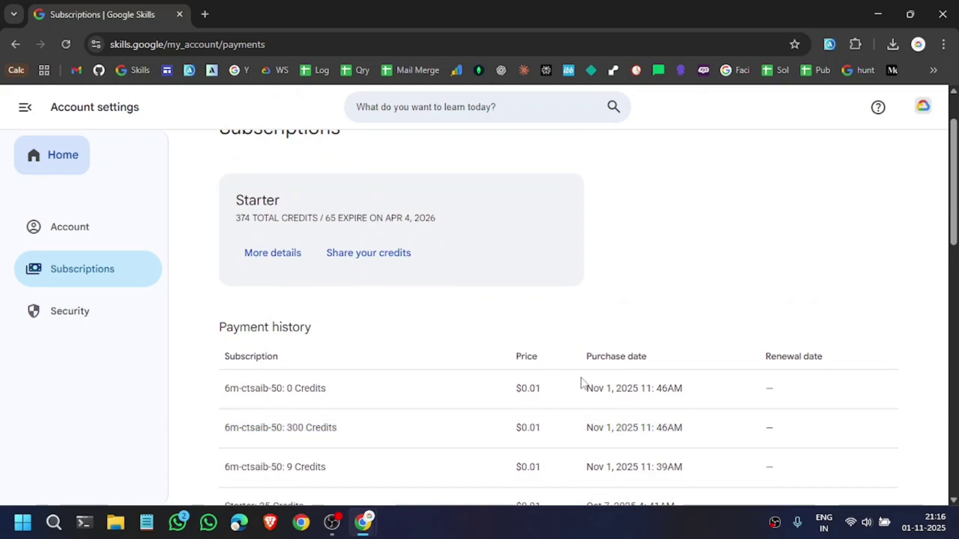
{"action": "left_click_drag", "start_coordinate": [588, 434], "coordinate": [687, 432]}
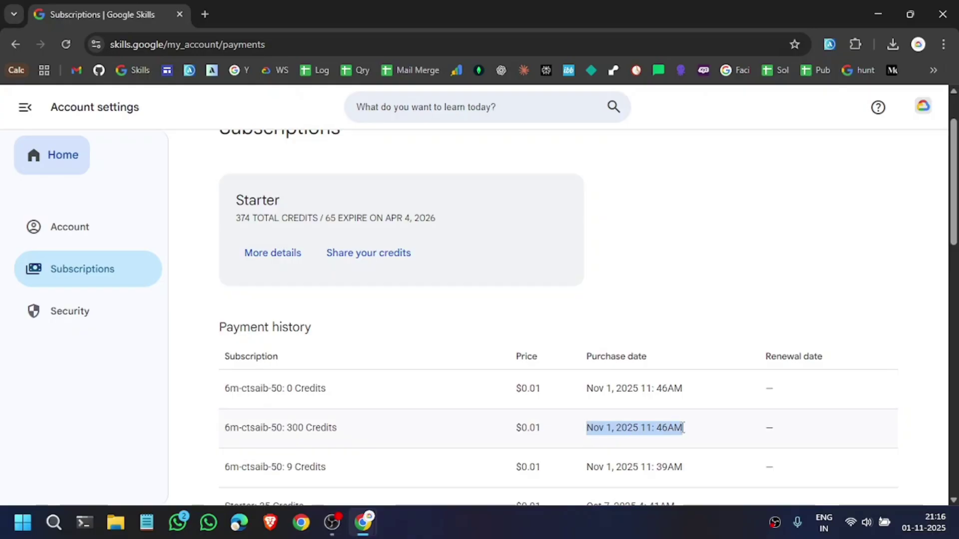
{"action": "left_click", "coordinate": [691, 432]}
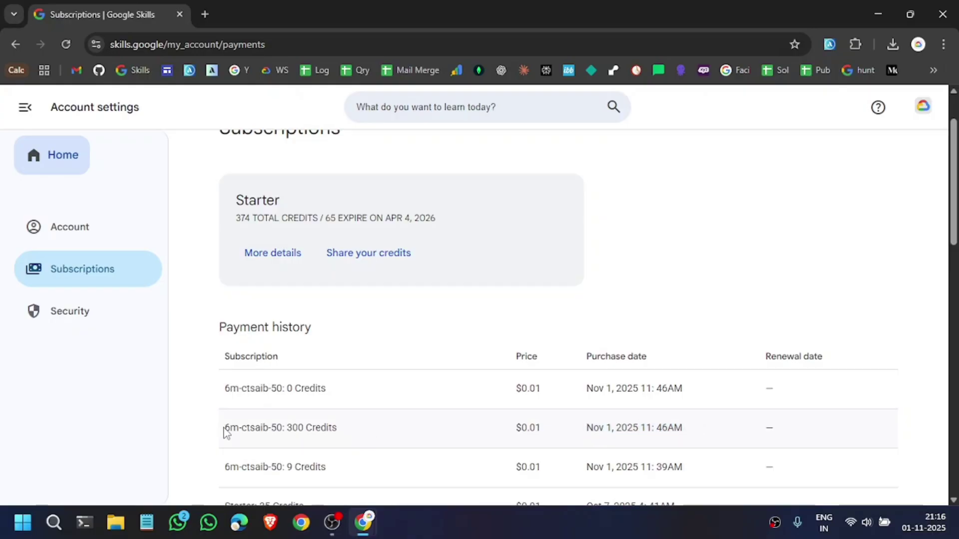
{"action": "left_click_drag", "start_coordinate": [224, 433], "coordinate": [684, 428]}
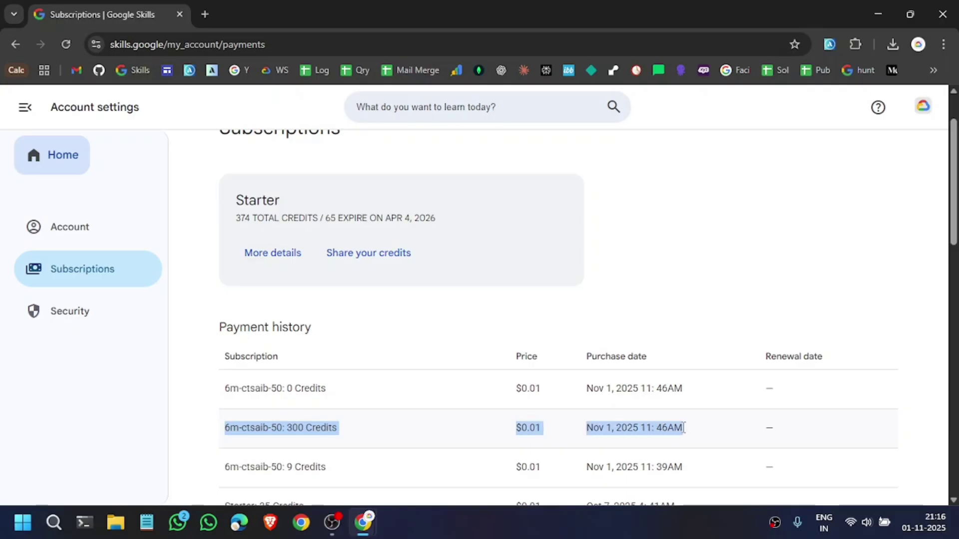
{"action": "left_click", "coordinate": [681, 427]}
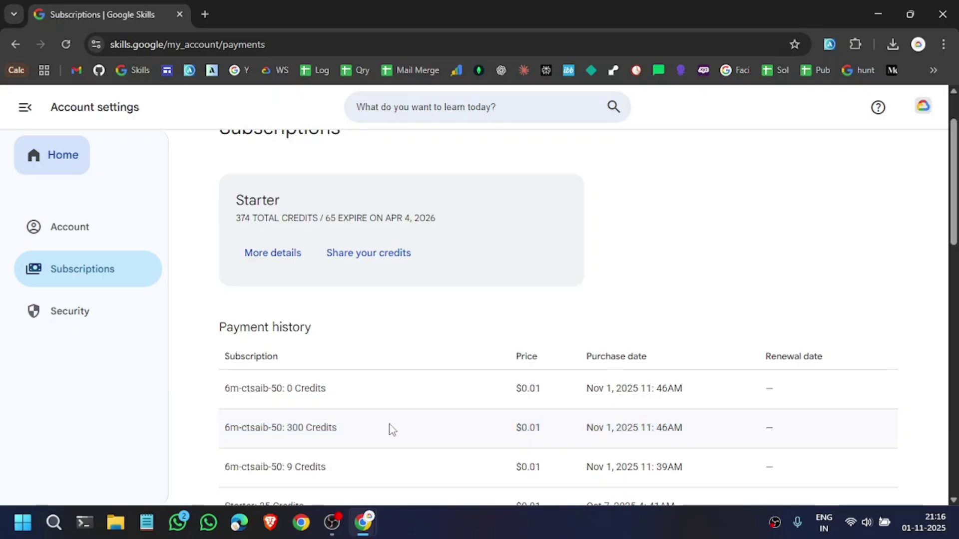
{"action": "scroll", "coordinate": [389, 429], "scroll_direction": "up", "scroll_amount": 1}
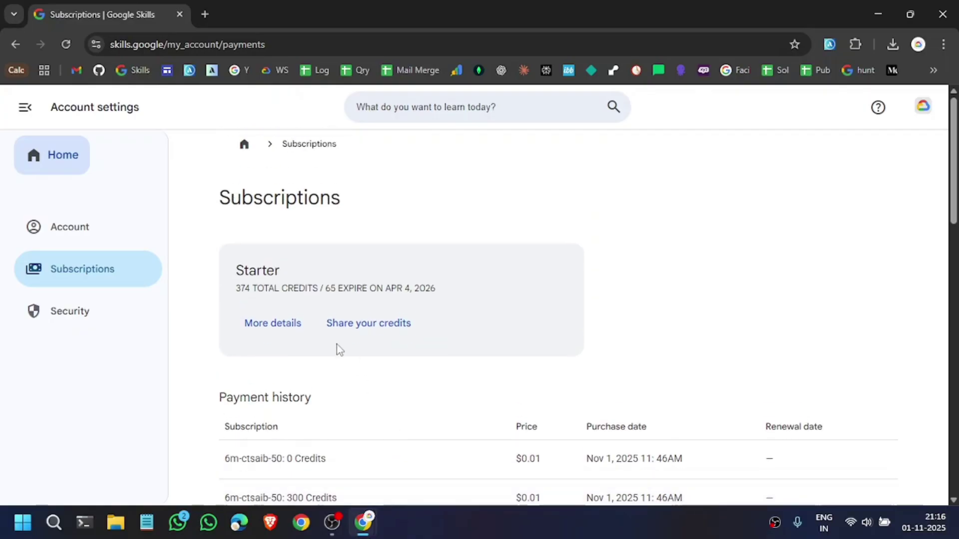